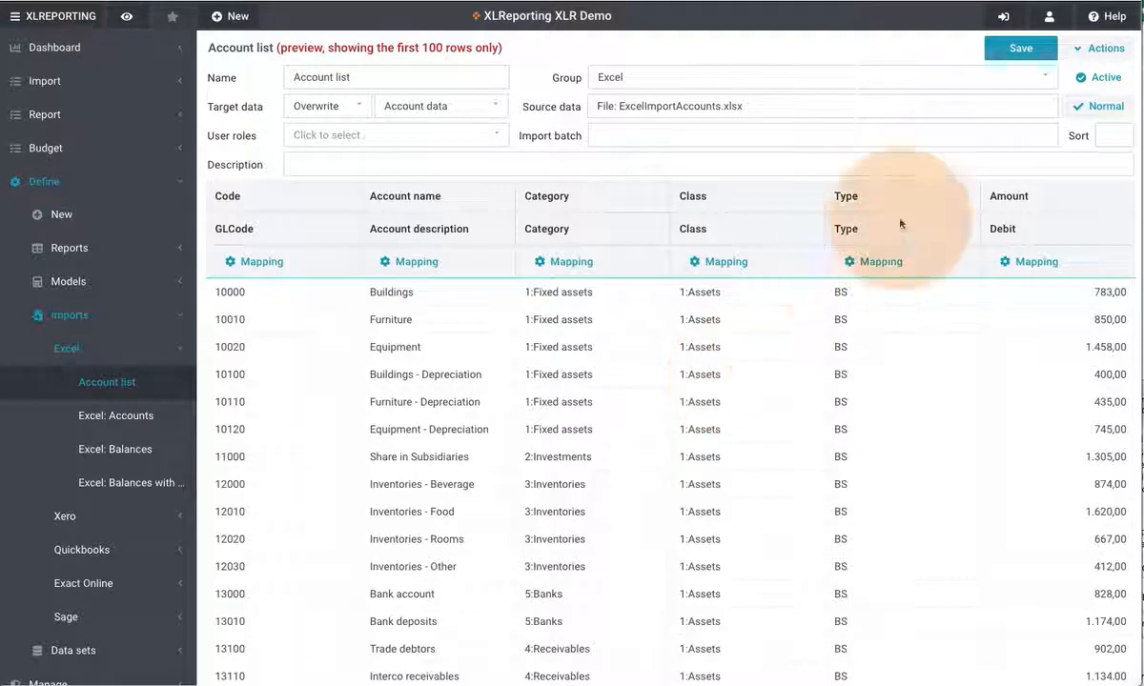
# Step: Examine the Account list import's options for actions, group, write mode, target data set and user roles
pyautogui.click(1074, 54)
pyautogui.click(1075, 54)
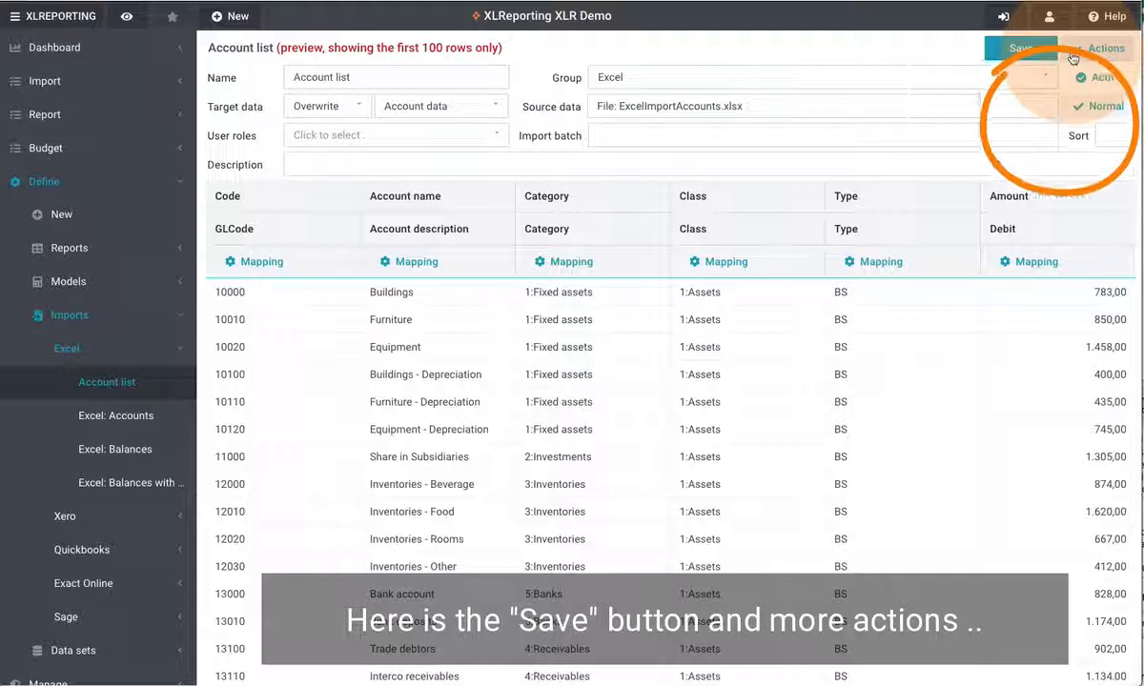
pyautogui.click(758, 86)
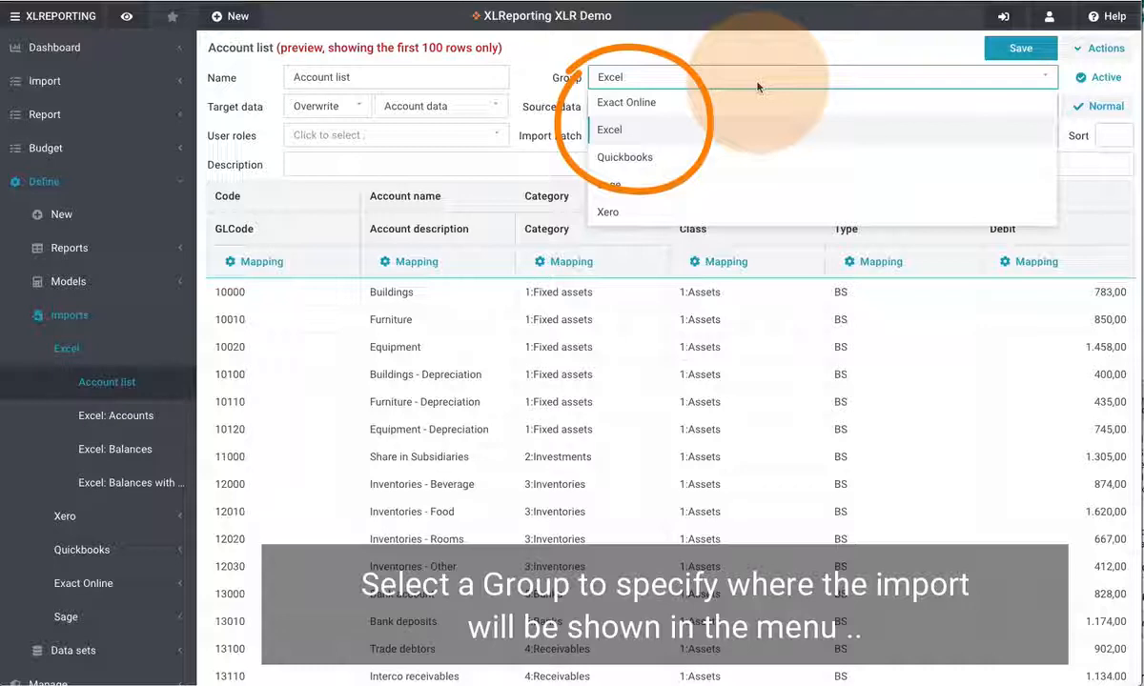
pyautogui.click(348, 107)
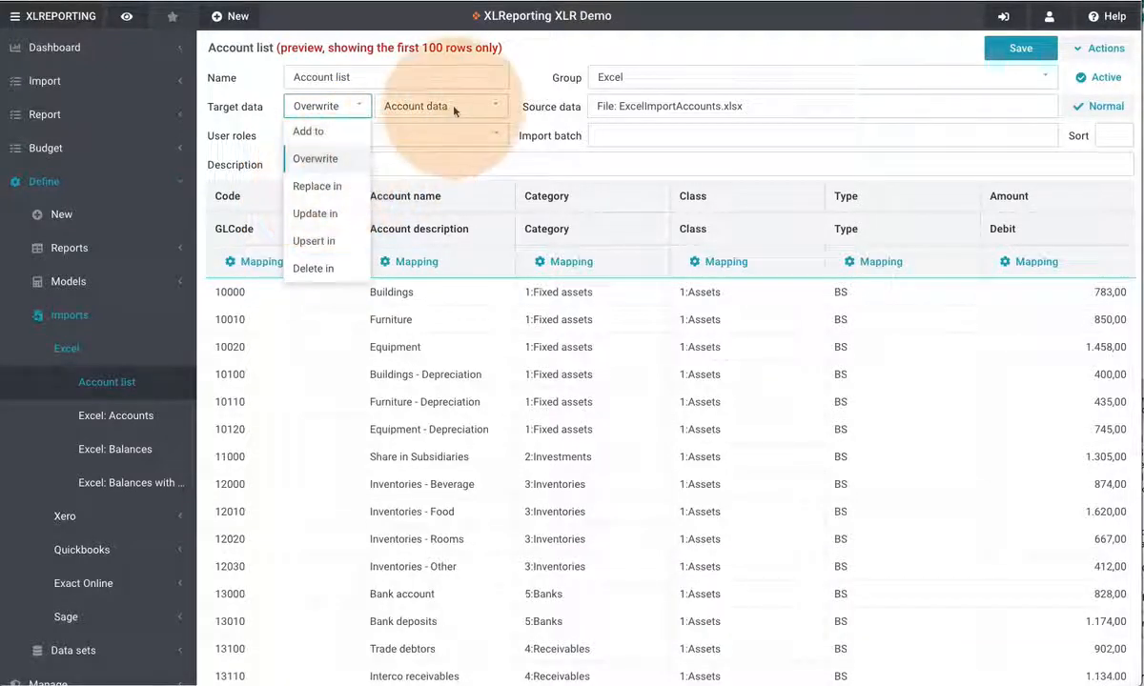
pyautogui.click(424, 101)
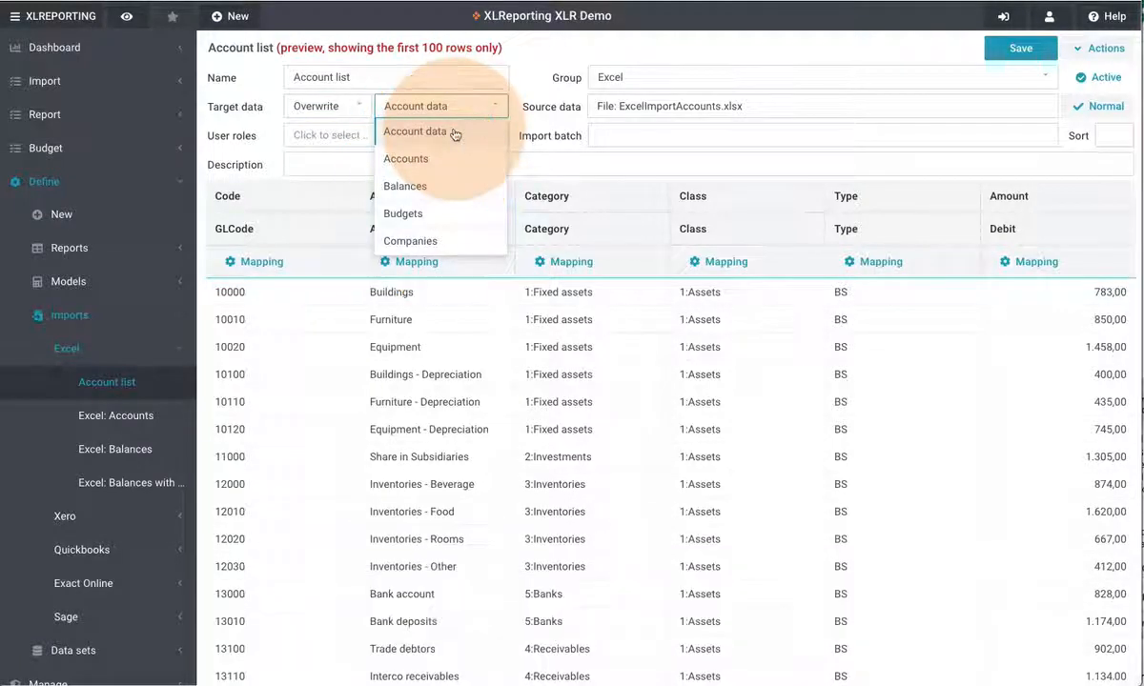
pyautogui.click(455, 134)
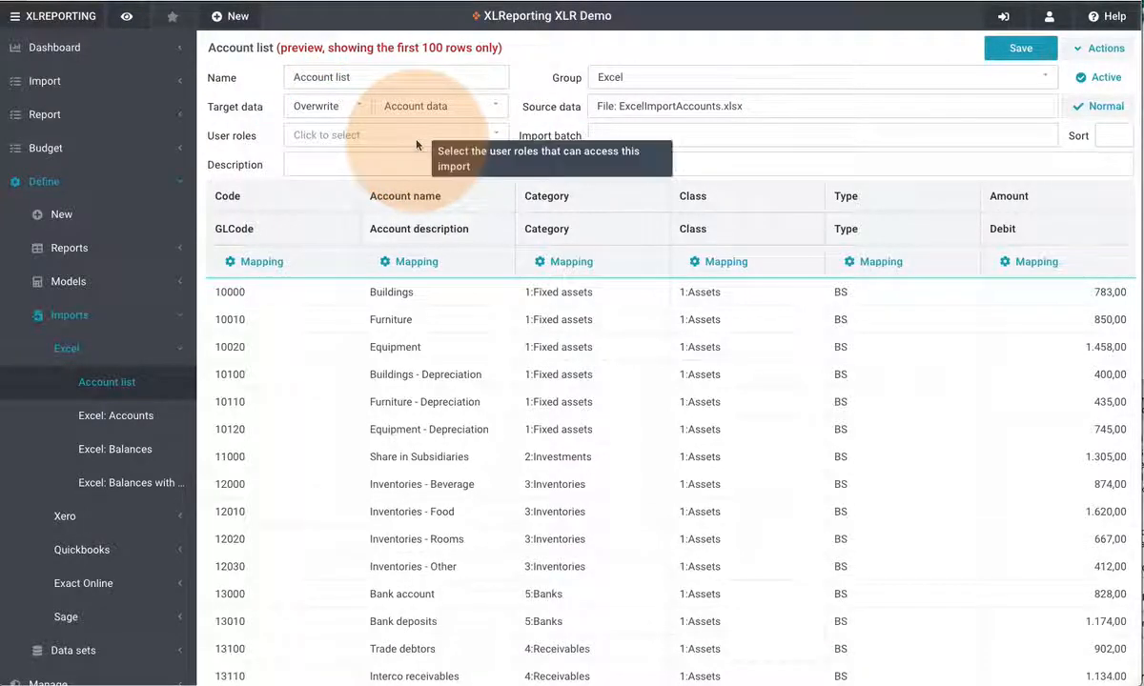
pyautogui.click(417, 143)
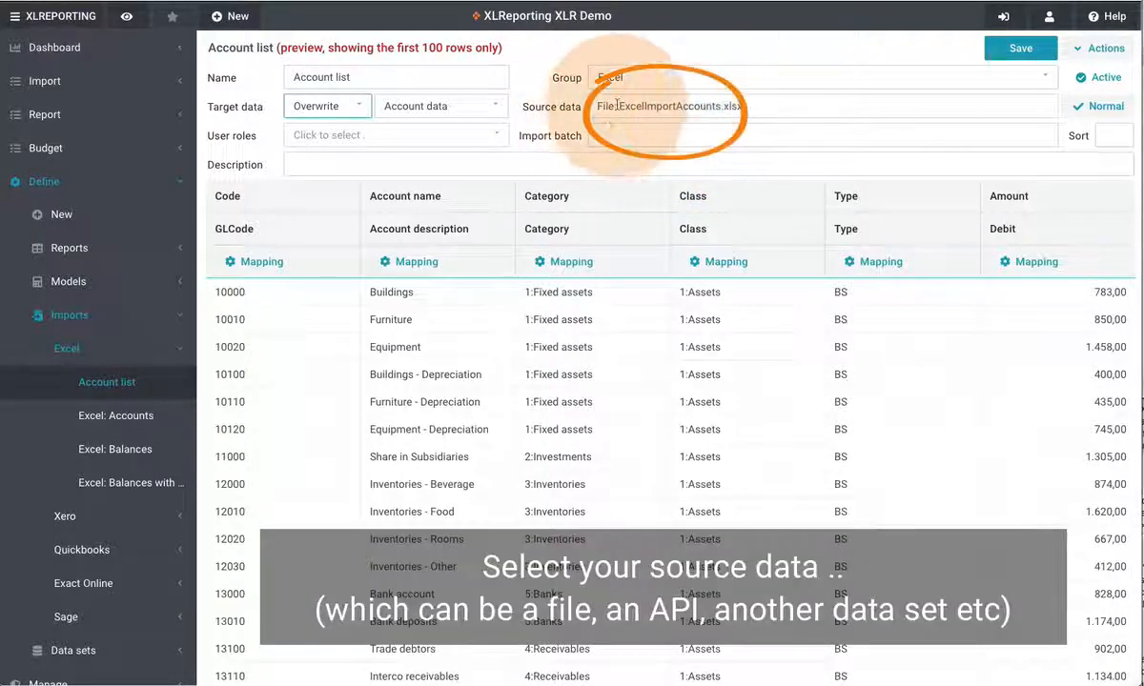
# Step: Set the import's source data to the local file ExcelImportAccounts.xlsx, starting at row 1 with column headers, and apply it
pyautogui.click(682, 109)
pyautogui.click(333, 69)
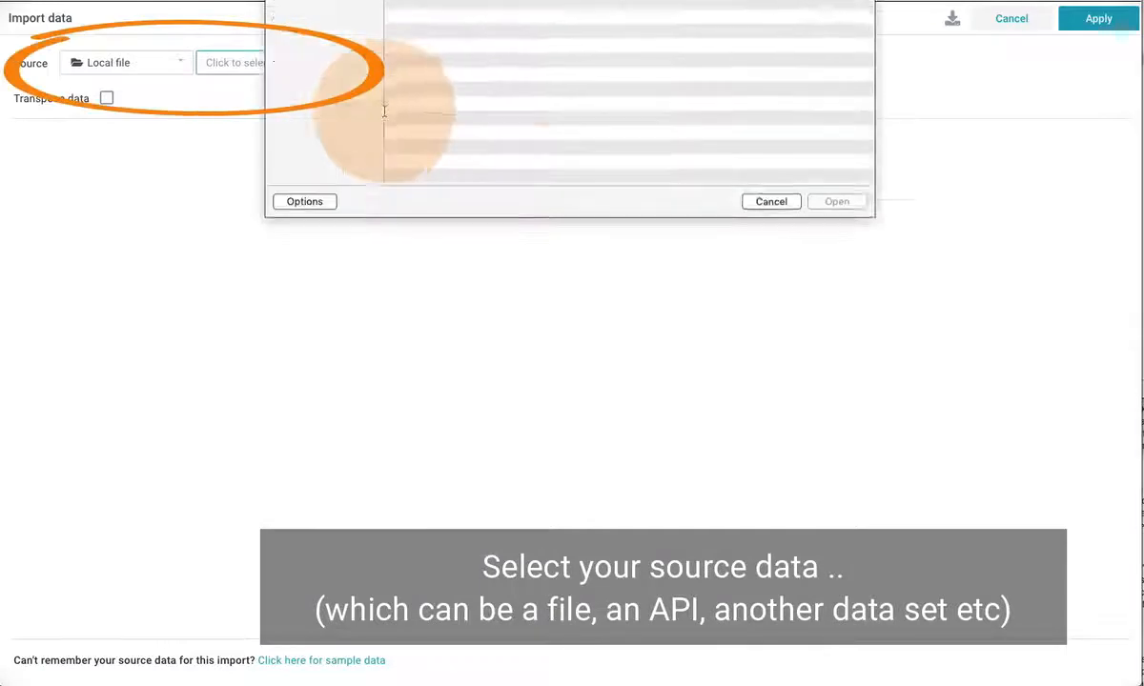
pyautogui.click(496, 33)
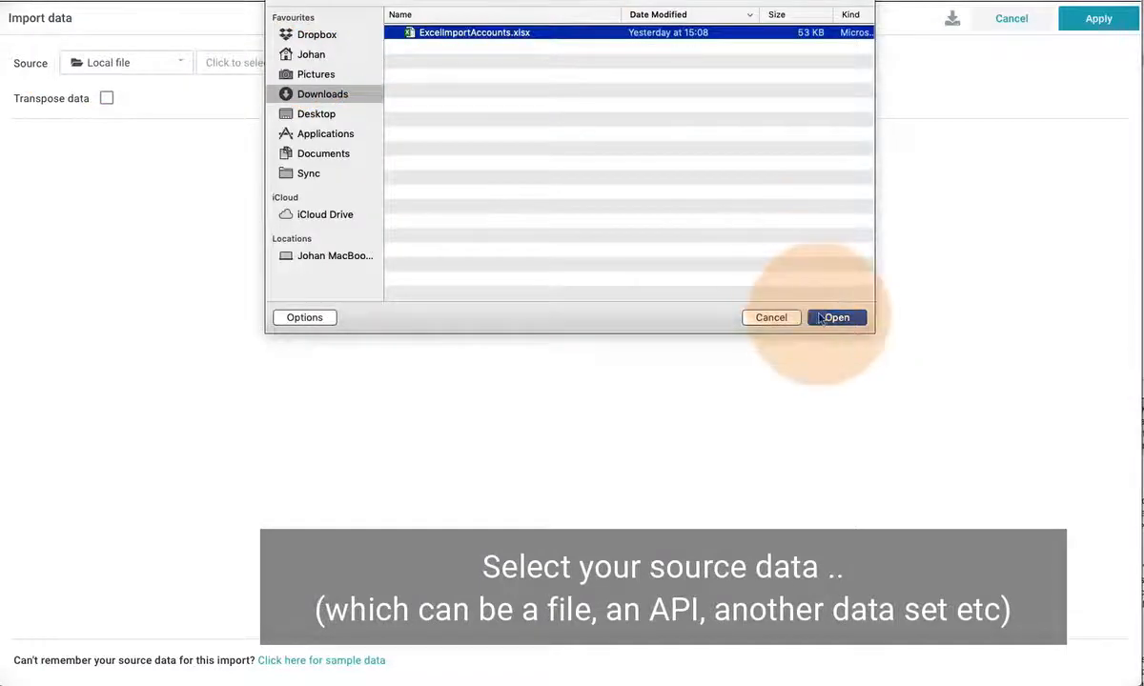
pyautogui.click(835, 316)
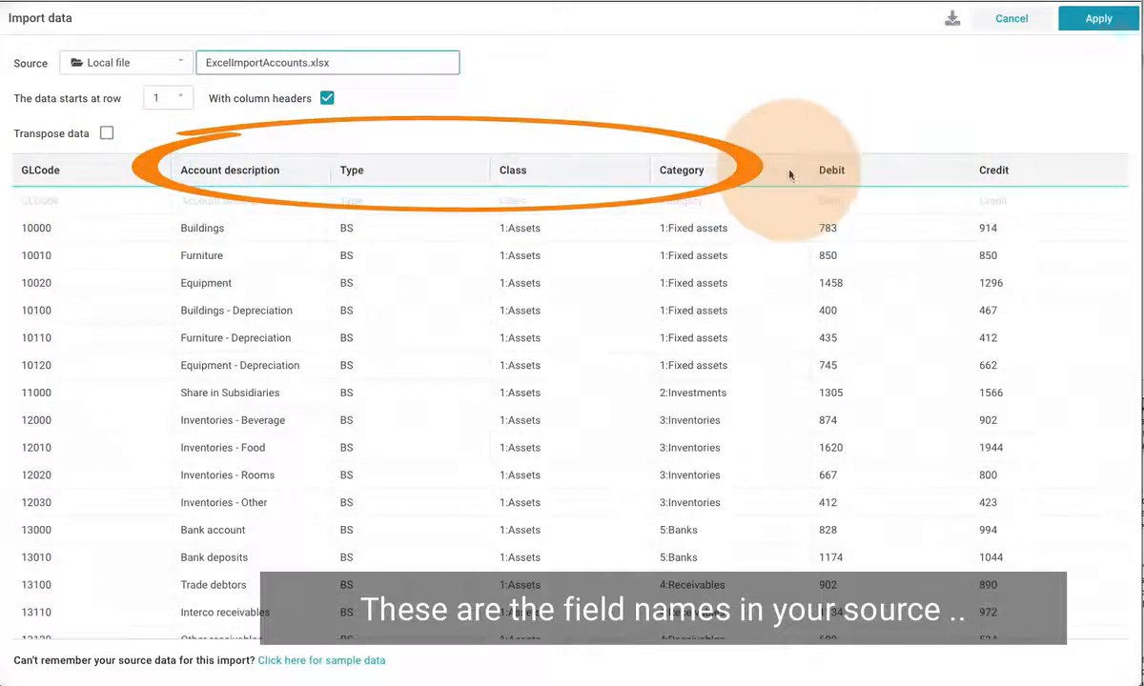
pyautogui.click(328, 103)
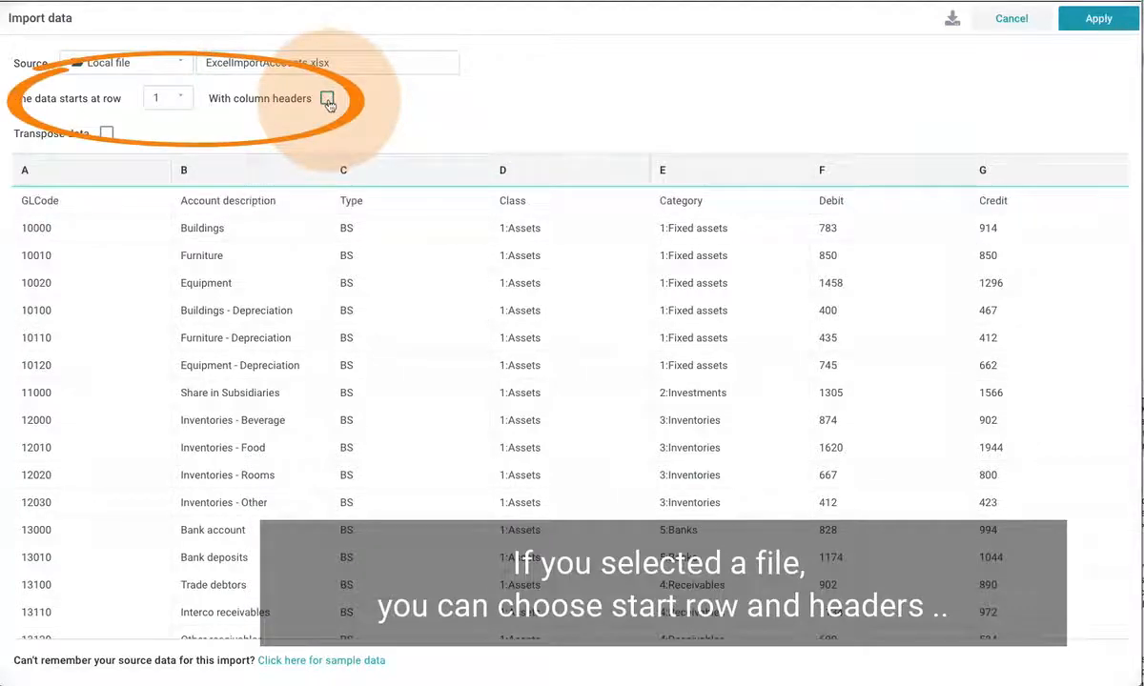
pyautogui.click(327, 101)
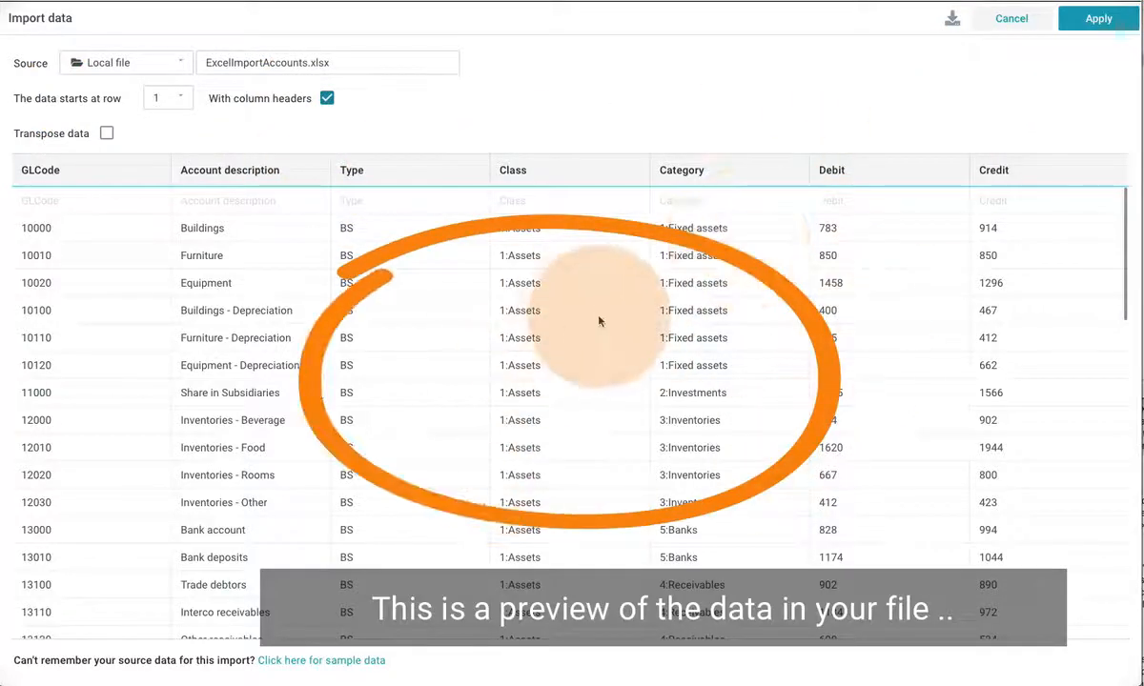
pyautogui.click(1095, 21)
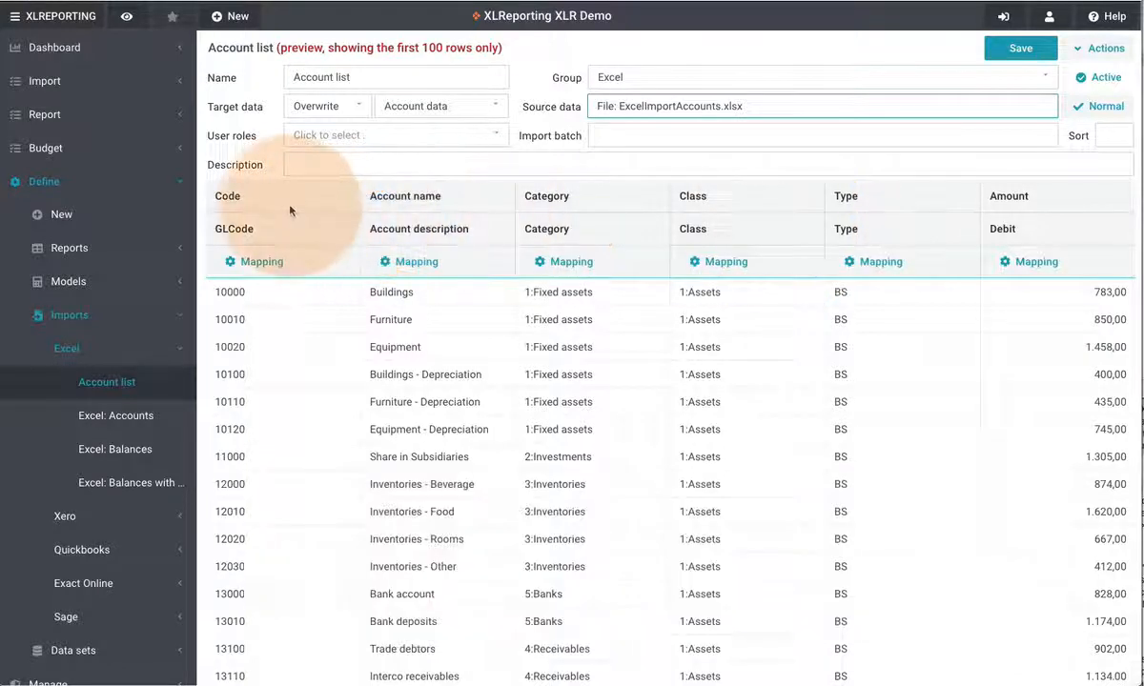
# Step: Examine the source fields and functions available for mapping the Code column, leaving the mapping as it is
pyautogui.click(255, 261)
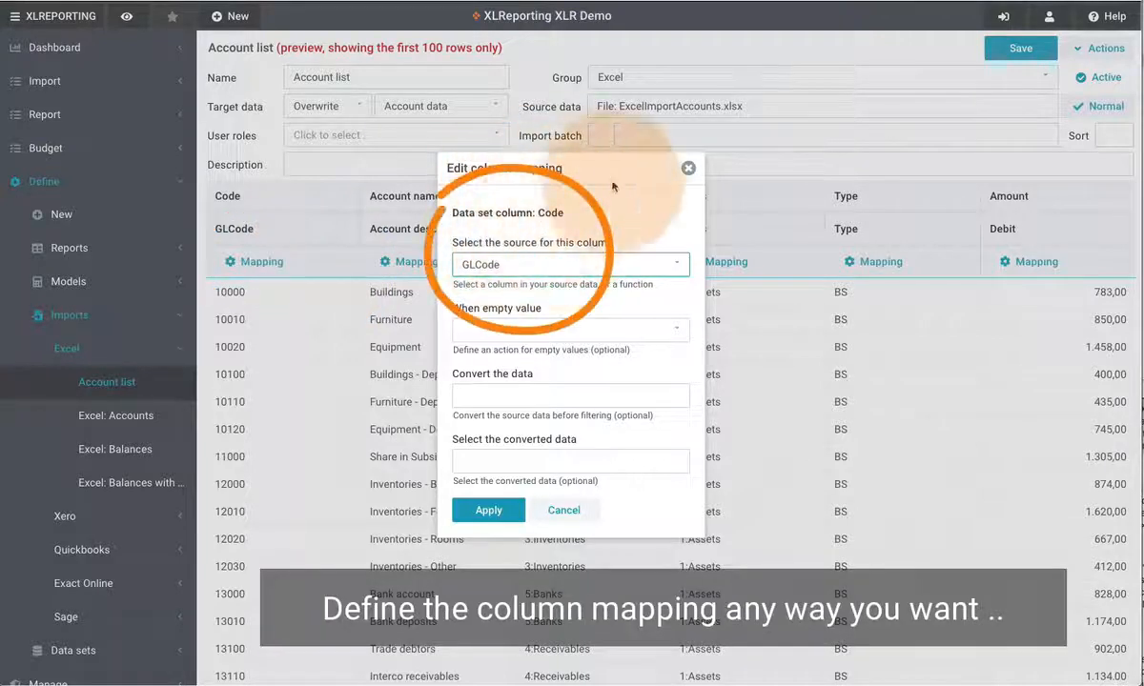
pyautogui.click(519, 265)
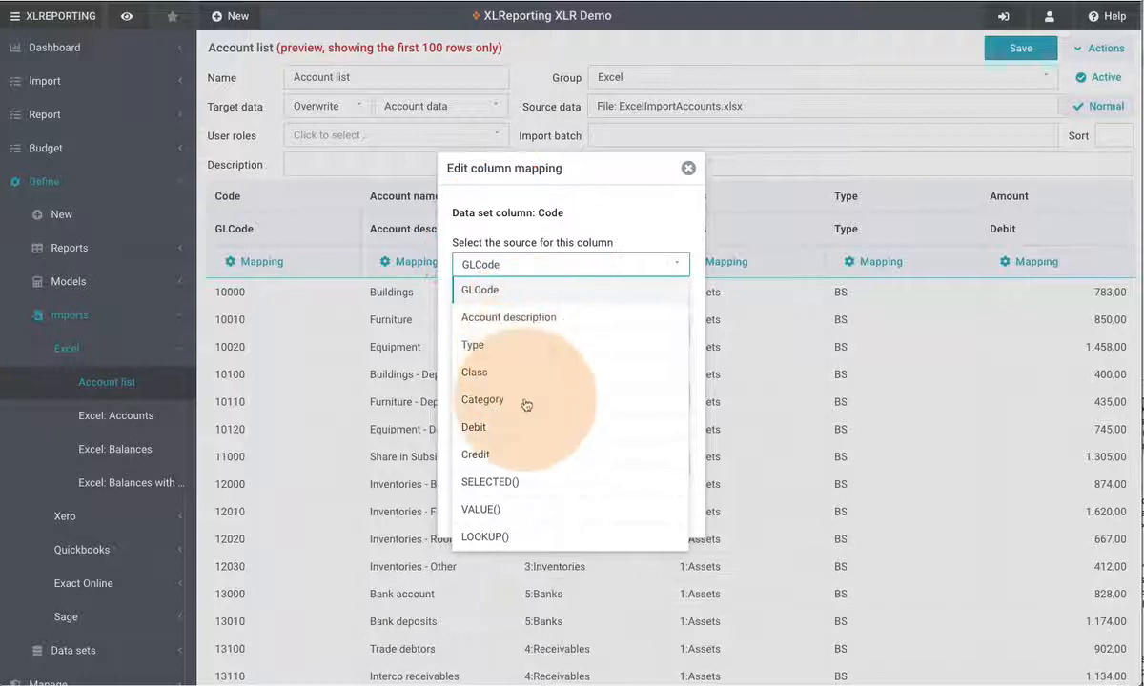
pyautogui.click(688, 167)
pyautogui.click(424, 263)
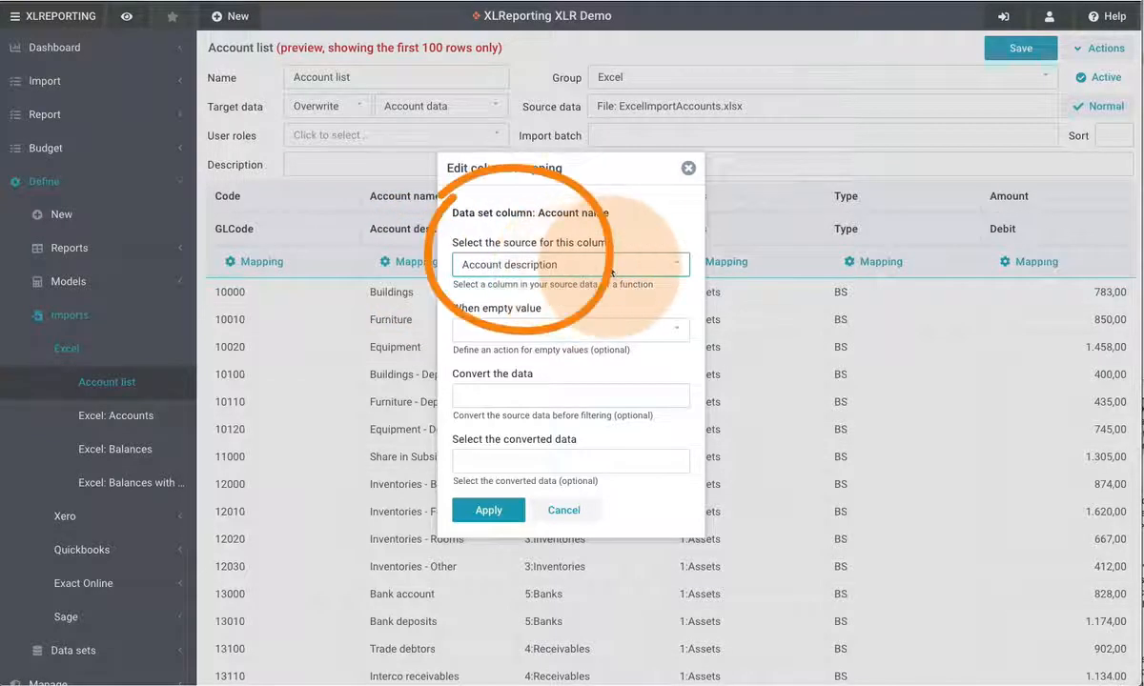
pyautogui.click(611, 267)
pyautogui.click(511, 341)
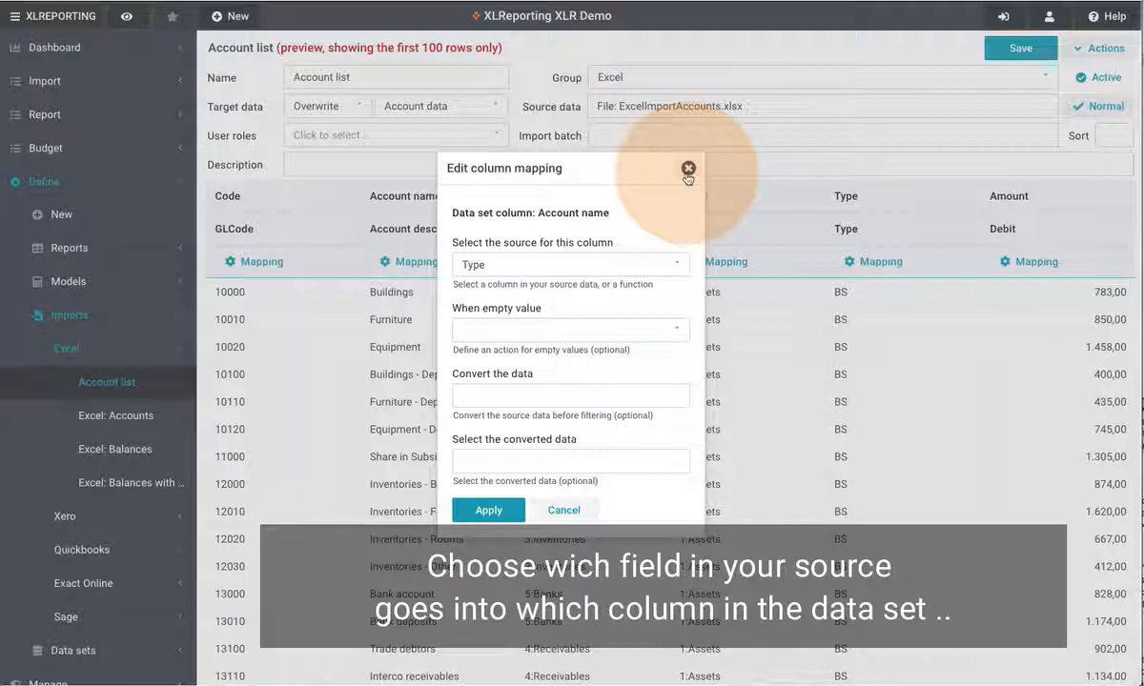
pyautogui.click(687, 168)
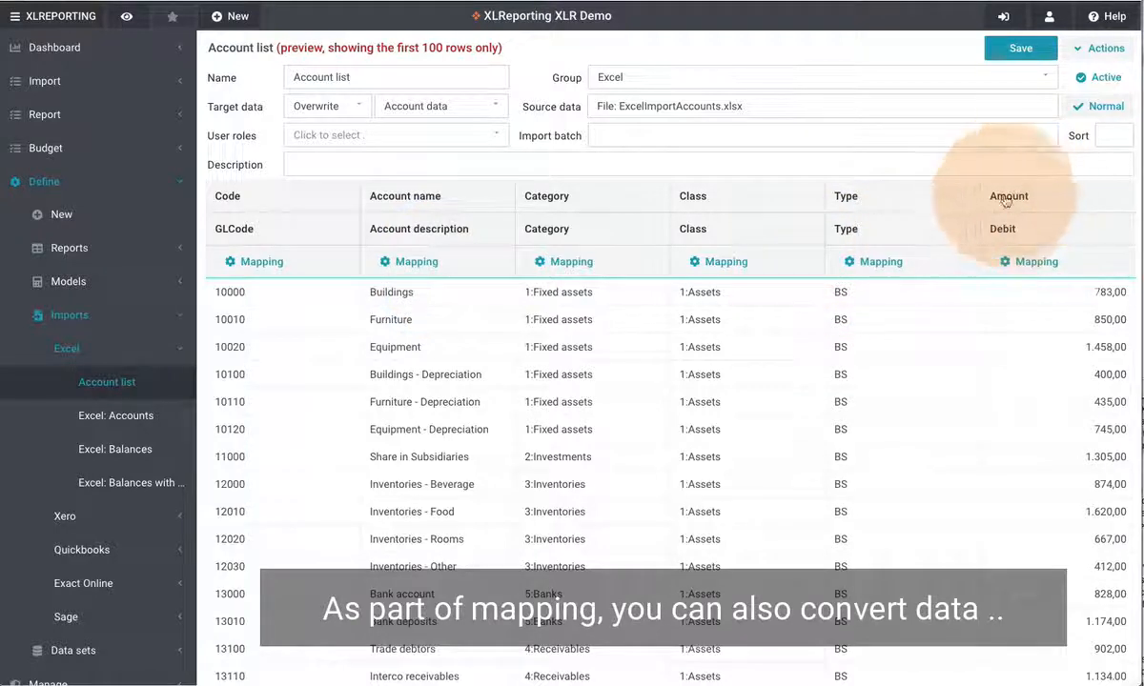
# Step: Set the Amount column mapping's data conversion to the formula [Debit]-[Credit] and apply it
pyautogui.click(1027, 263)
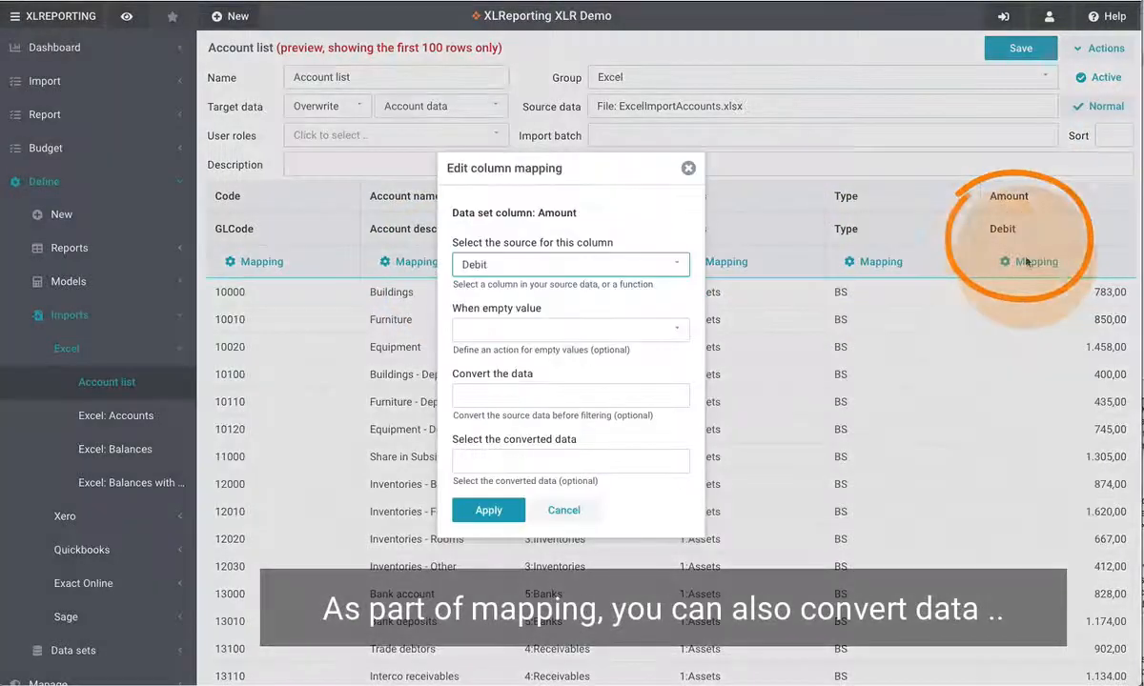
pyautogui.click(579, 272)
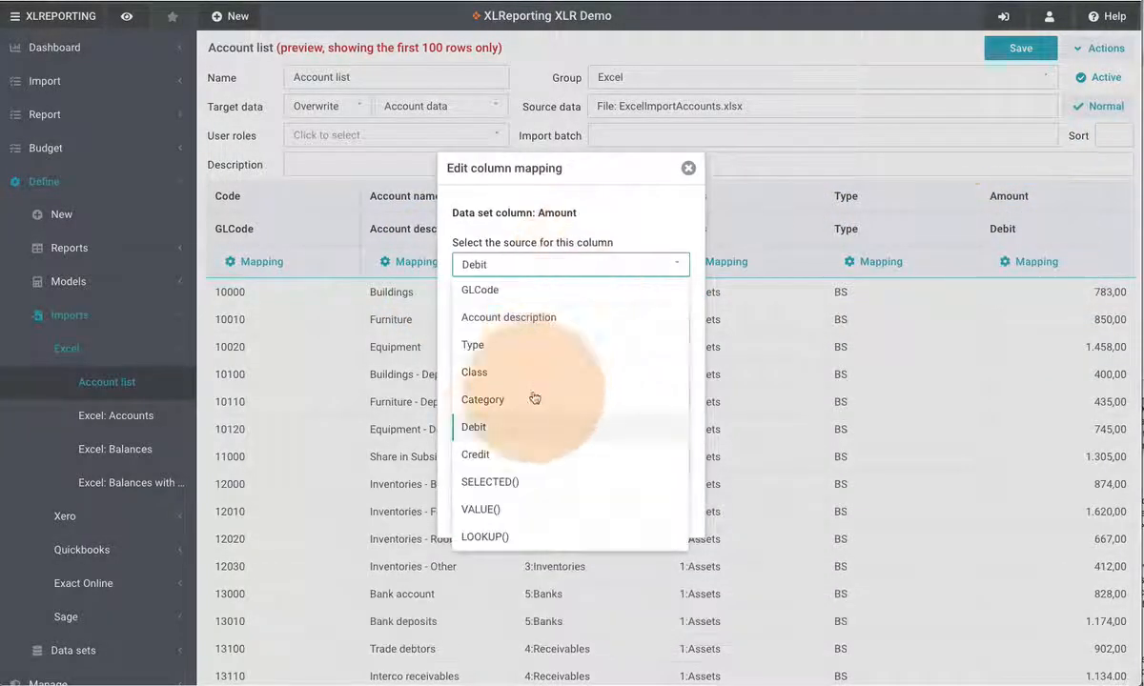
pyautogui.click(500, 449)
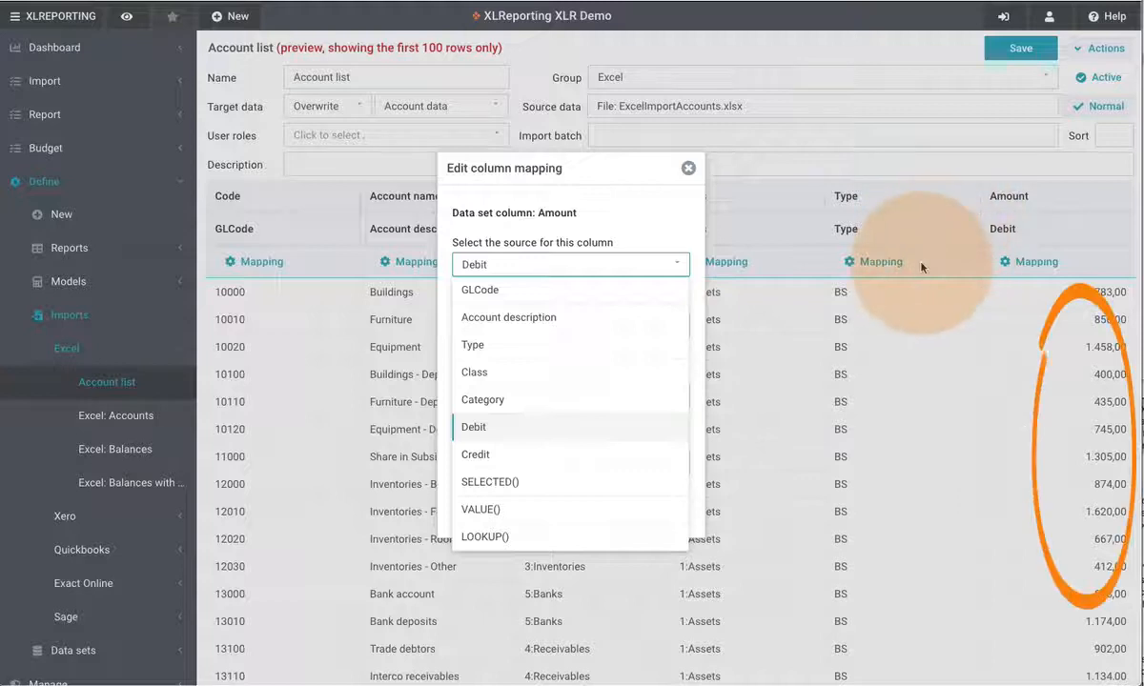
pyautogui.click(636, 264)
pyautogui.click(537, 398)
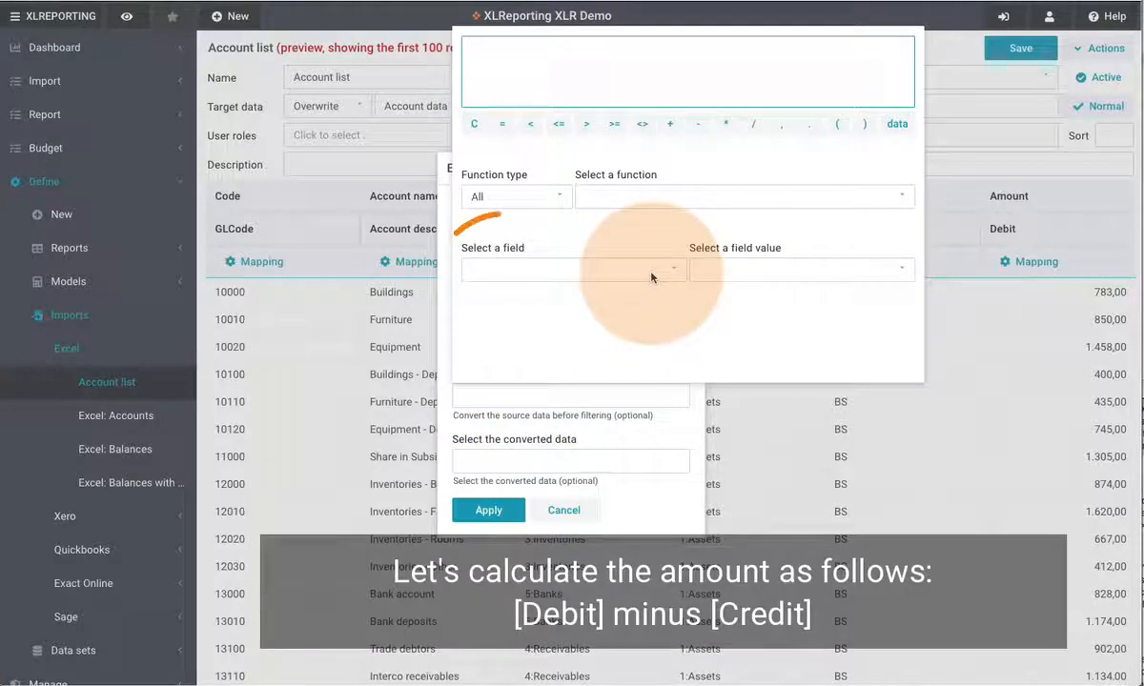
pyautogui.click(652, 271)
pyautogui.click(529, 434)
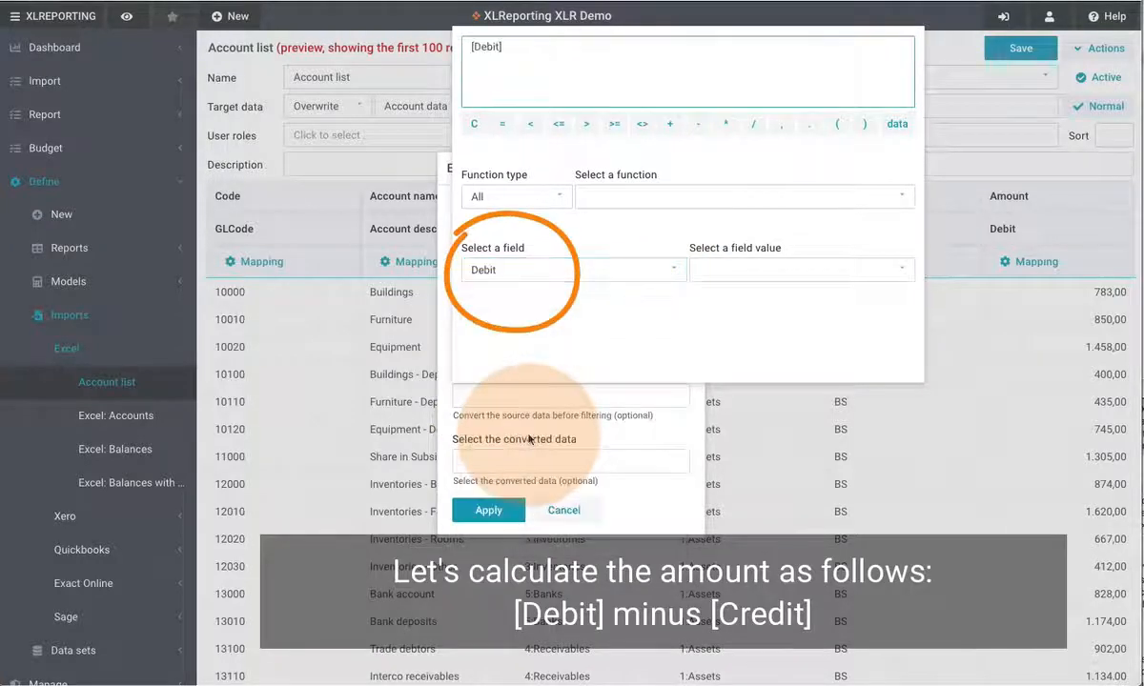
pyautogui.click(697, 124)
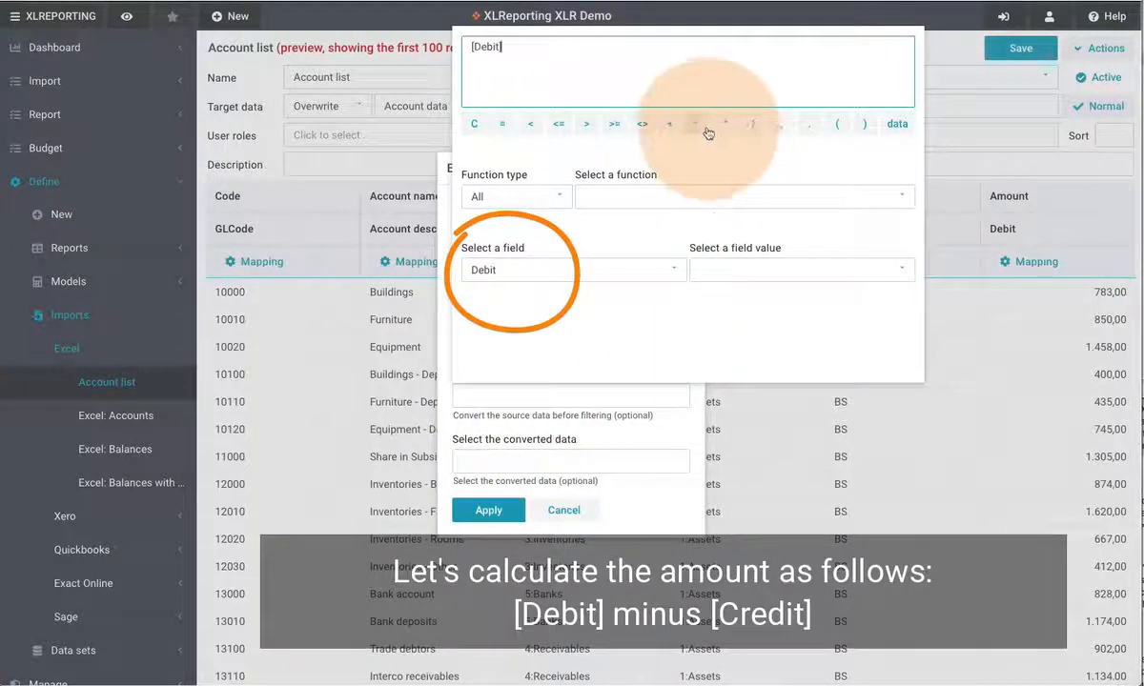
pyautogui.click(627, 265)
pyautogui.click(518, 459)
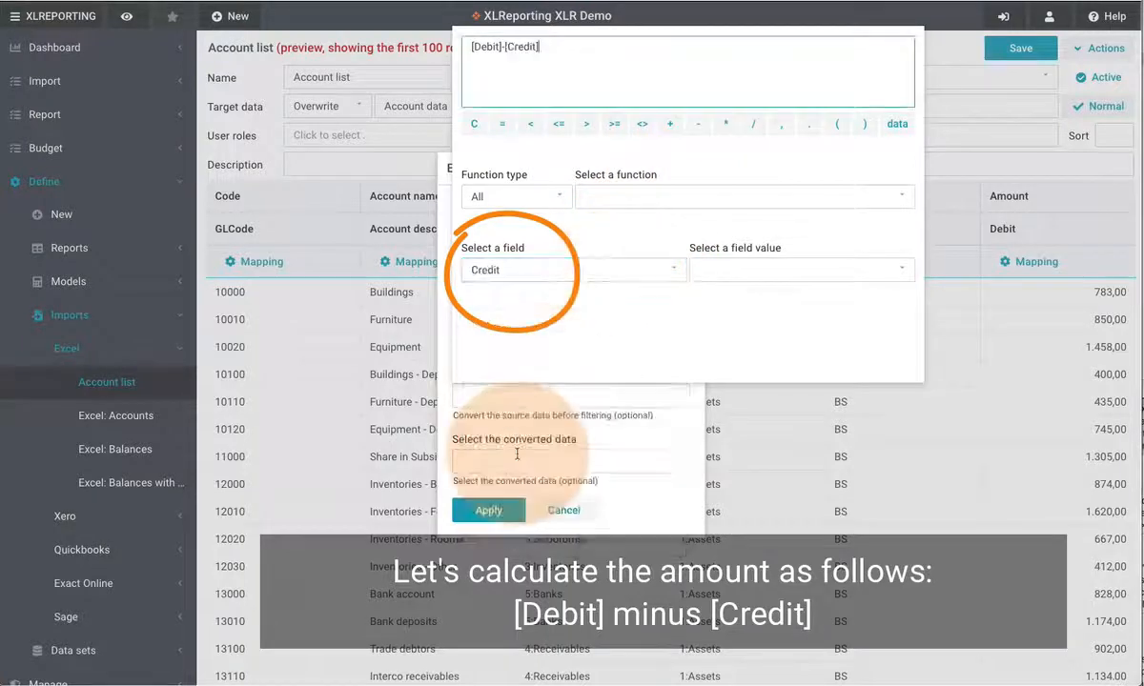
pyautogui.click(583, 397)
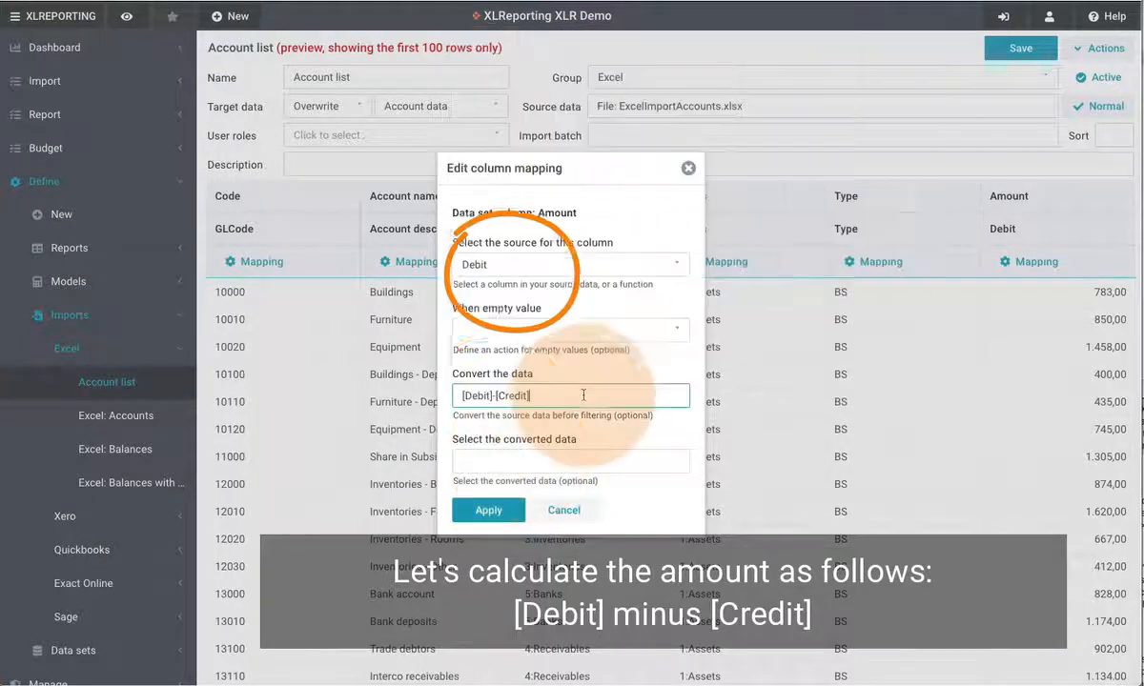
pyautogui.click(489, 511)
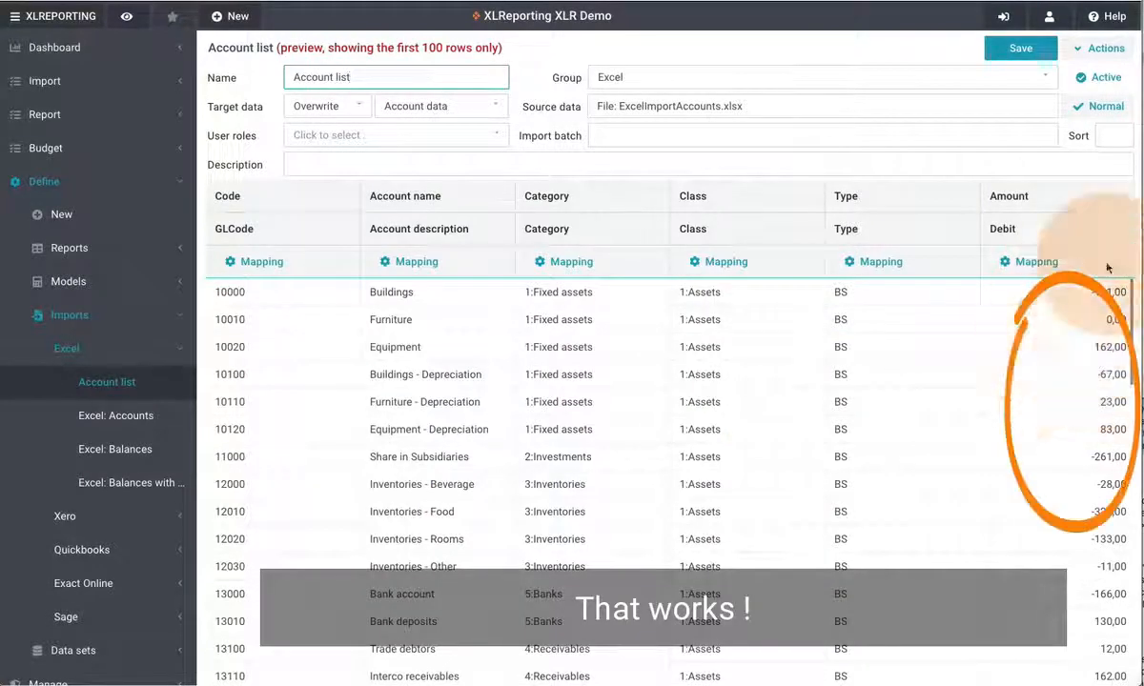
# Step: Extend the Amount column's conversion formula to [Debit]-[Credit]*1000, browse the available functions, and apply the mapping
pyautogui.click(1039, 264)
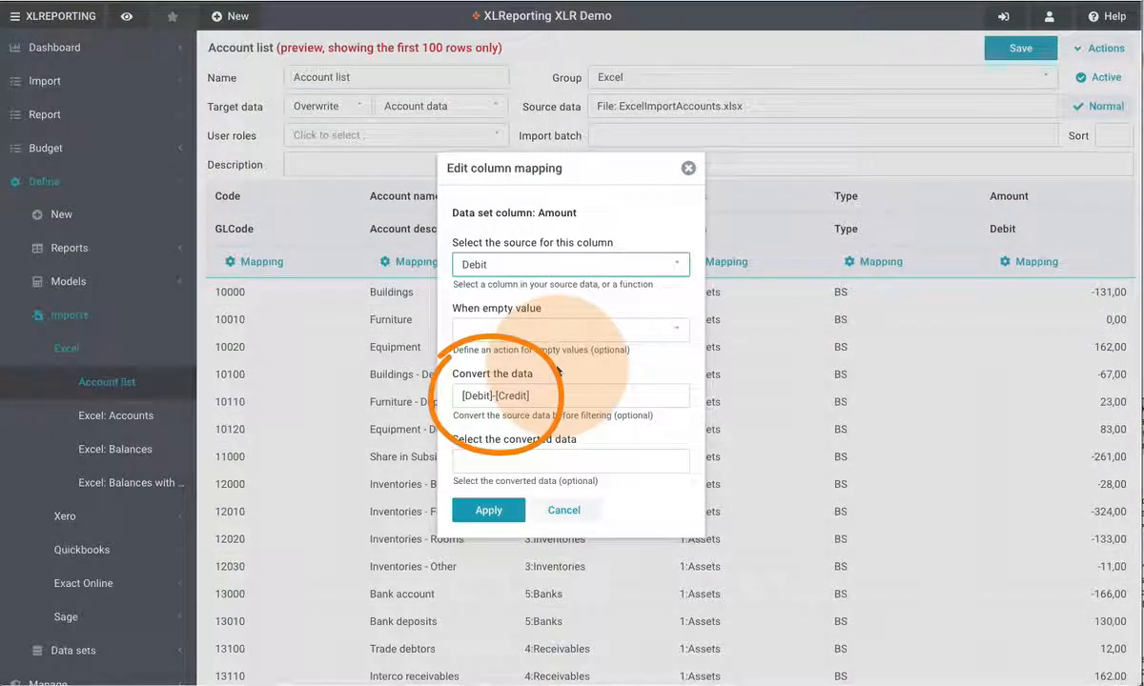
pyautogui.click(550, 394)
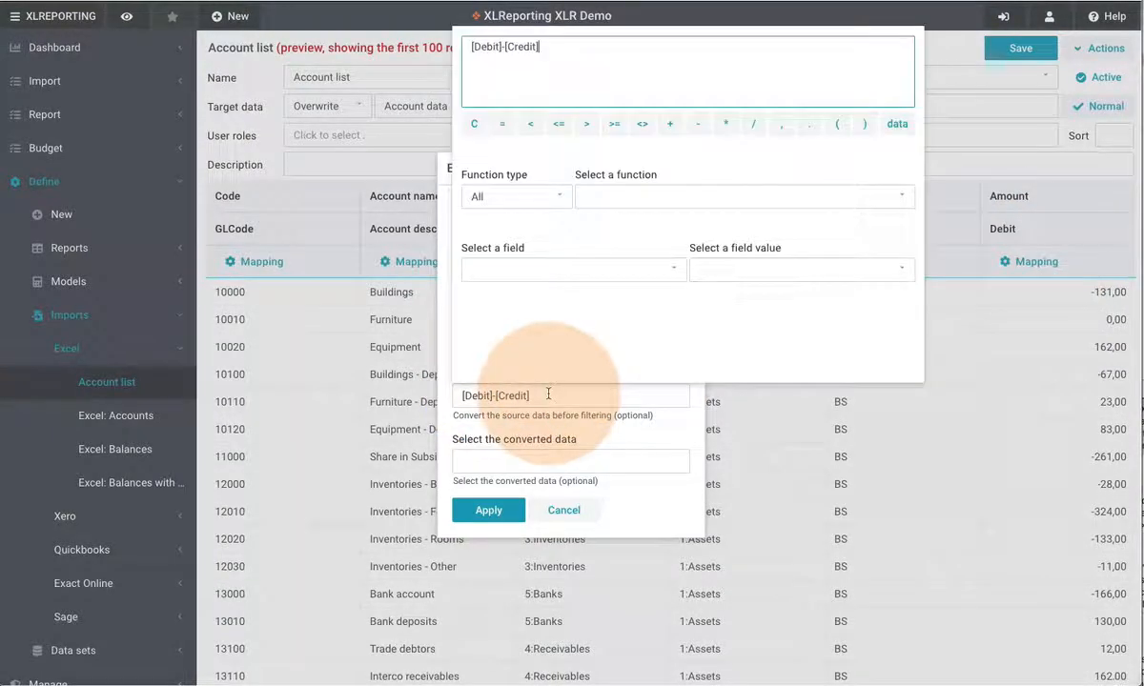
pyautogui.click(724, 130)
pyautogui.write('000')
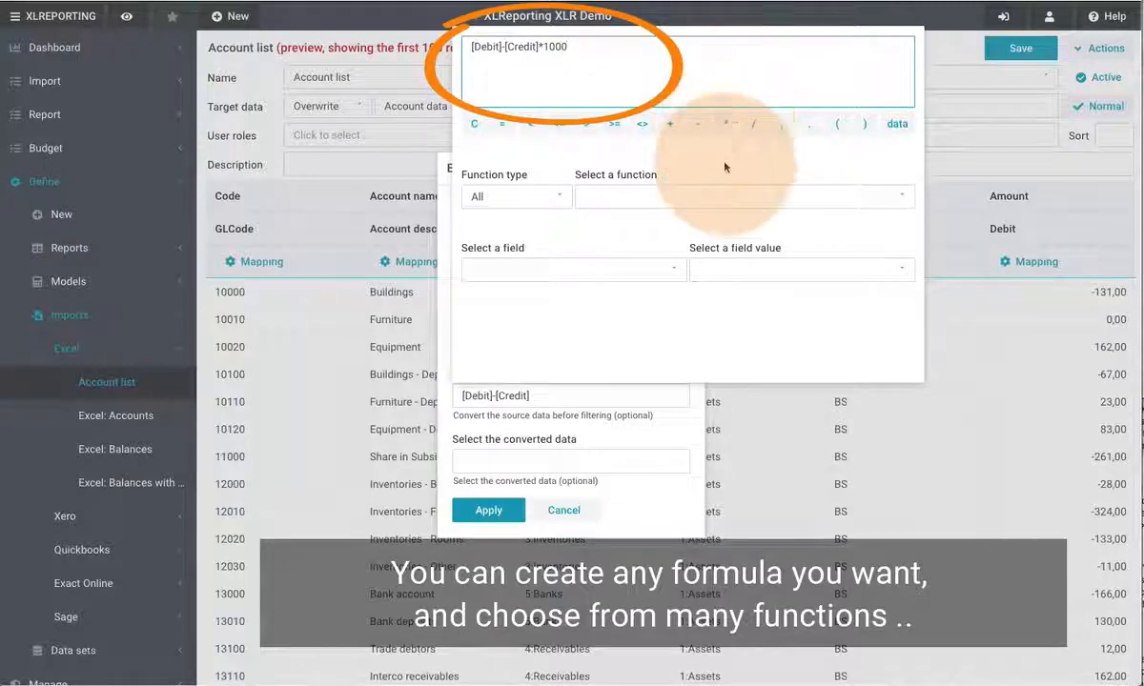
pyautogui.click(725, 196)
pyautogui.scroll(-10, 706, 308)
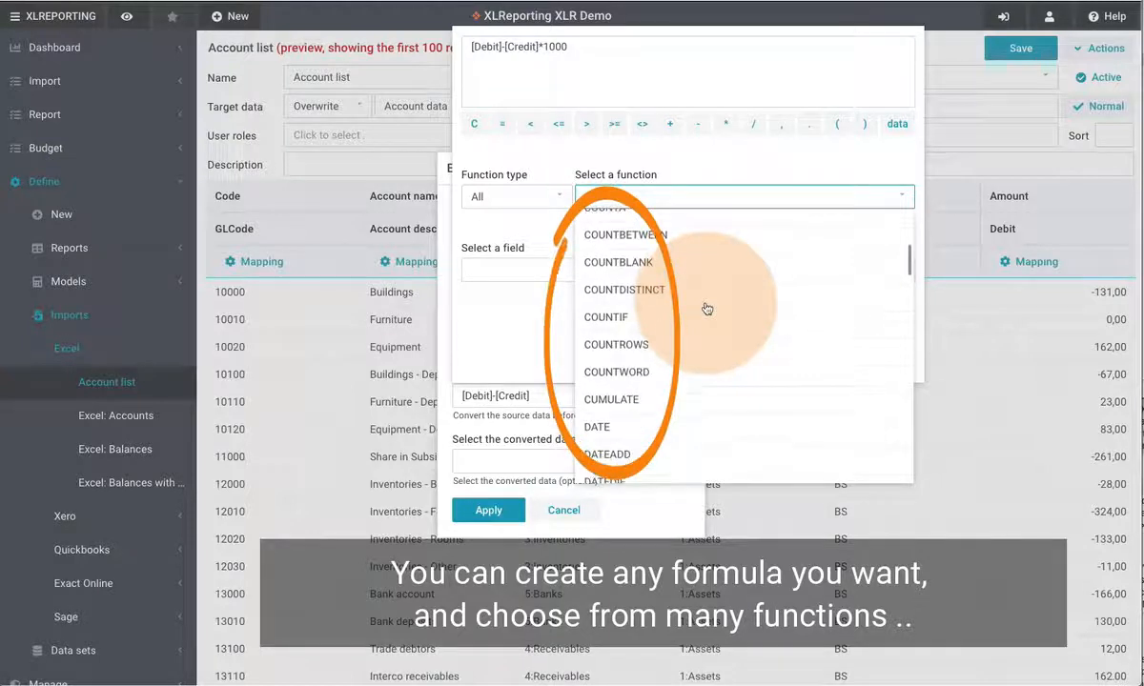
pyautogui.scroll(-3, 707, 308)
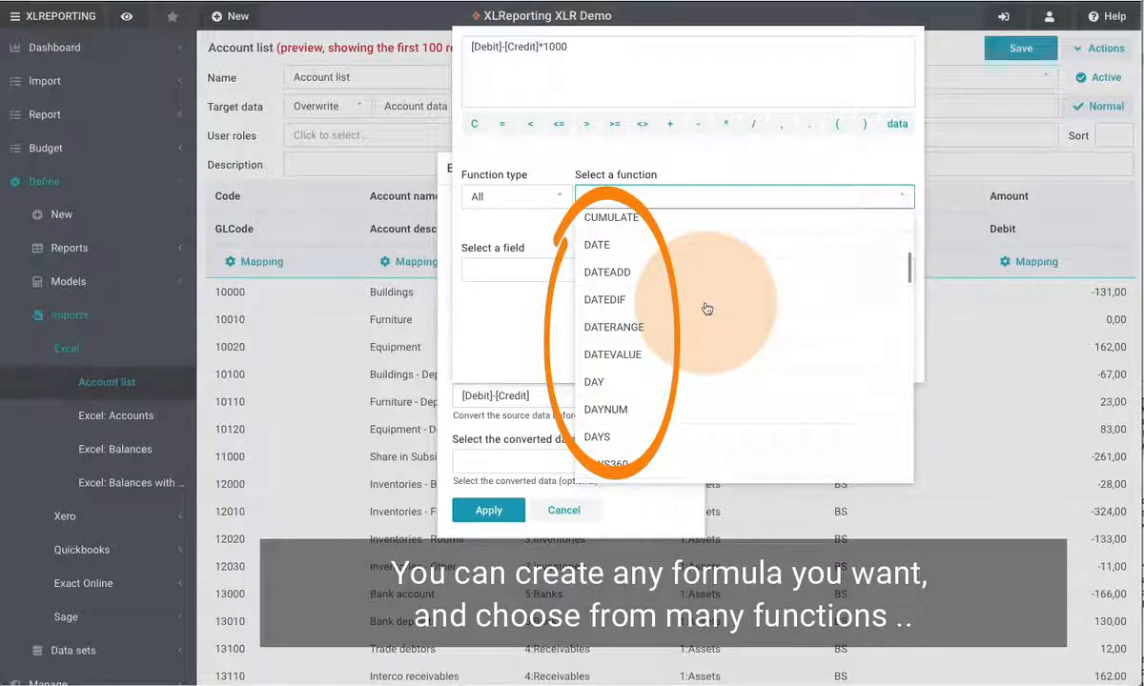
pyautogui.click(746, 177)
pyautogui.click(622, 417)
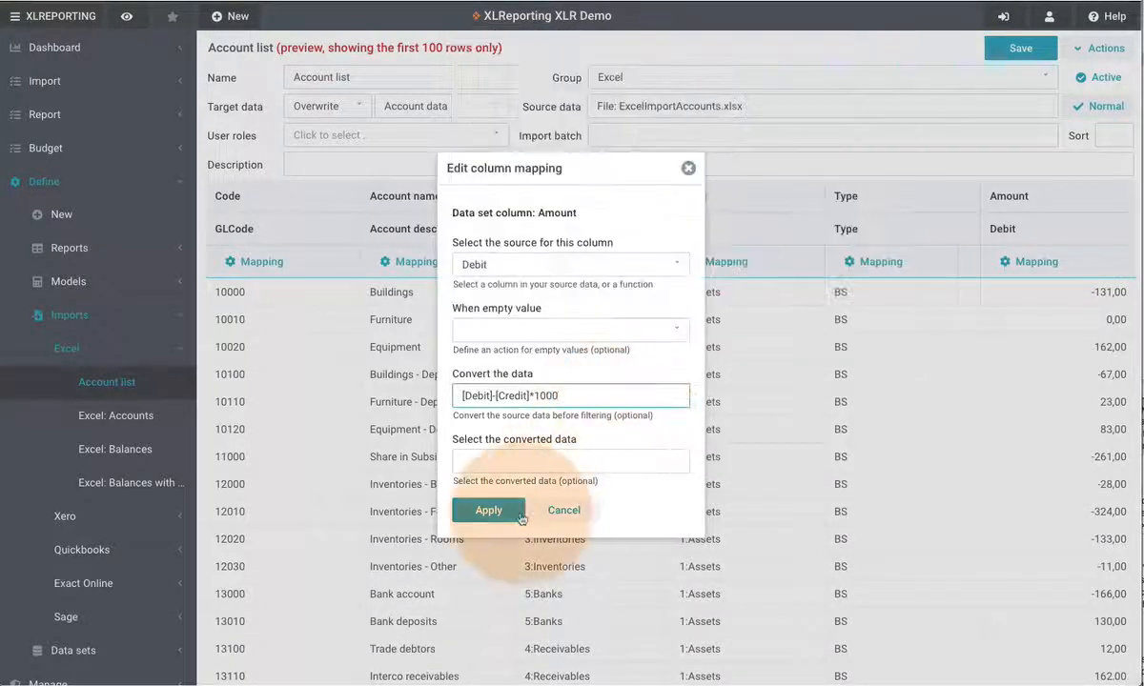
pyautogui.click(489, 512)
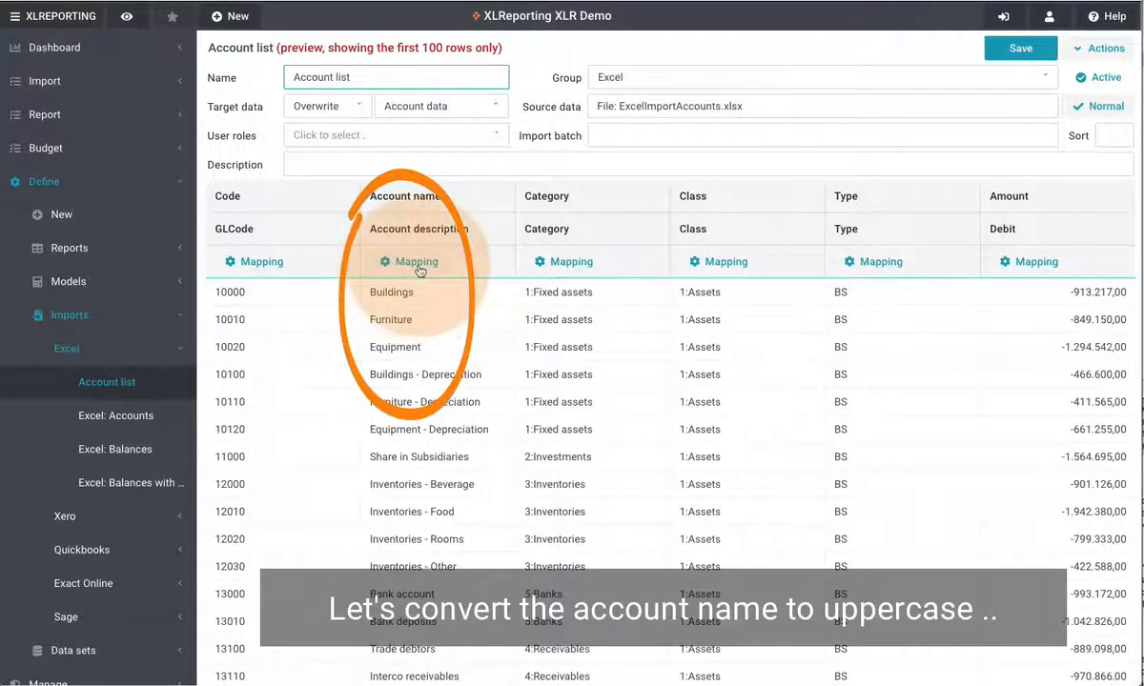
# Step: Set the Account name column mapping's data conversion to the UPPER function on data and apply it
pyautogui.click(396, 259)
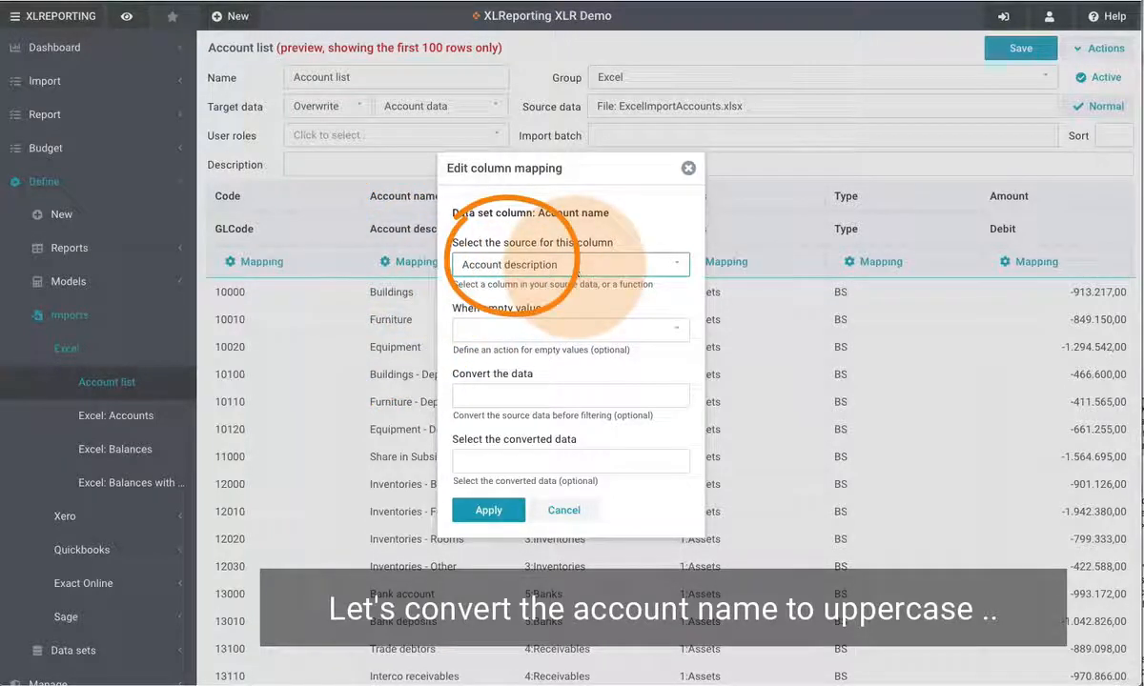
pyautogui.click(575, 394)
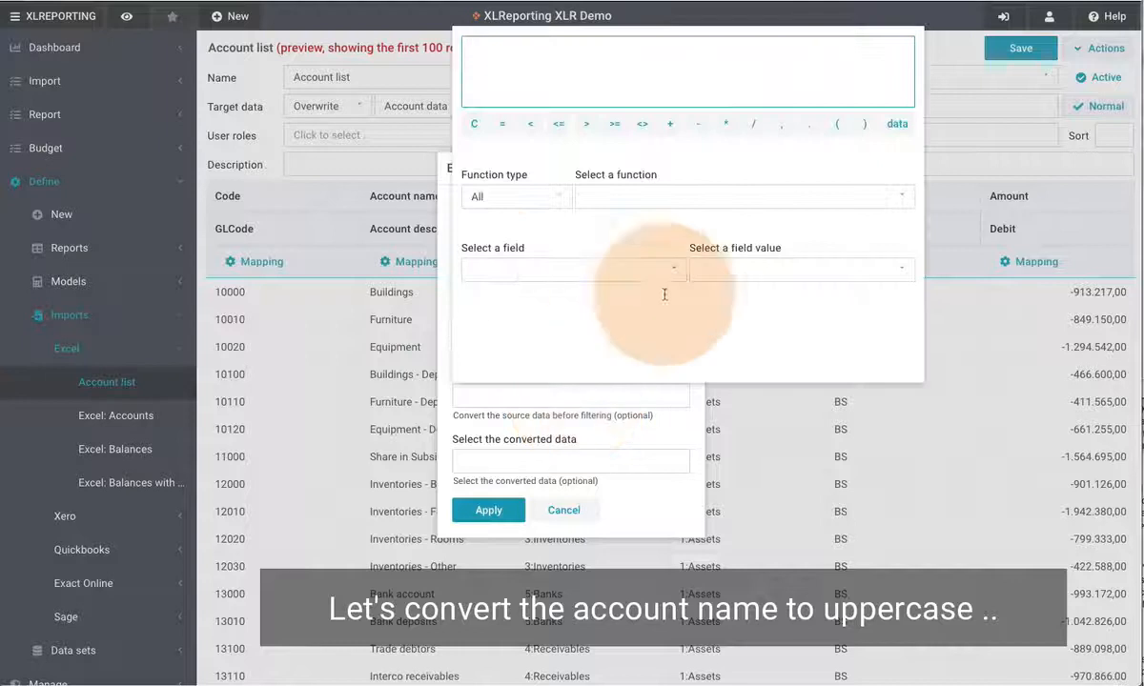
pyautogui.click(718, 201)
pyautogui.scroll(-20, 743, 320)
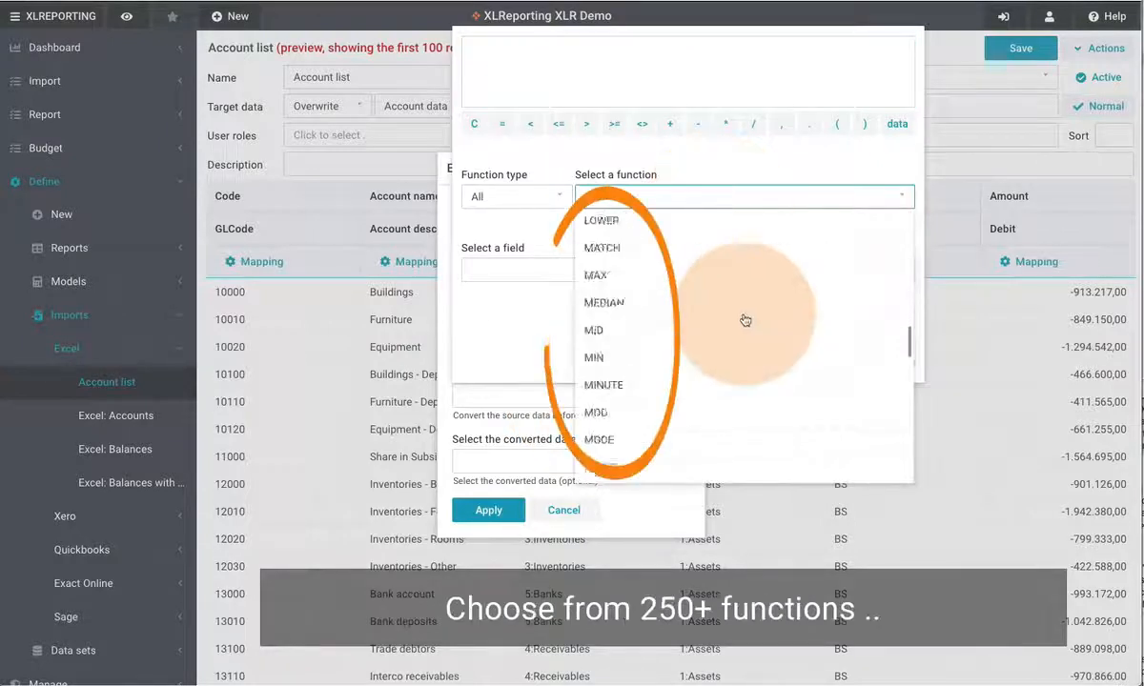
pyautogui.scroll(-15, 745, 319)
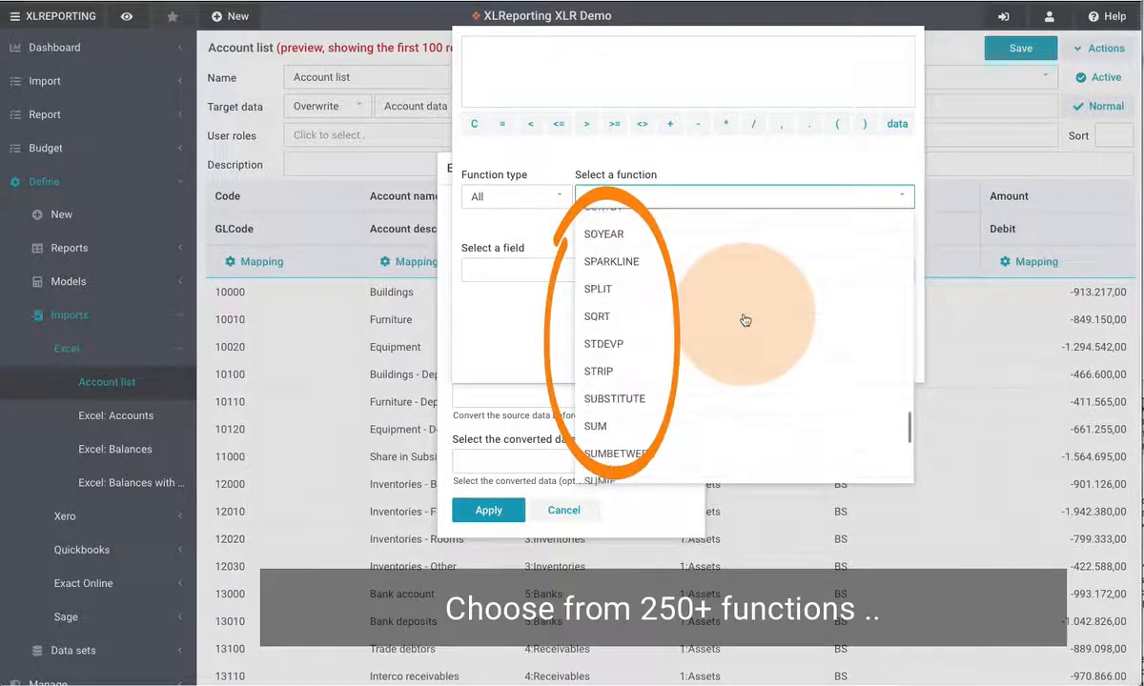
pyautogui.scroll(-4, 745, 320)
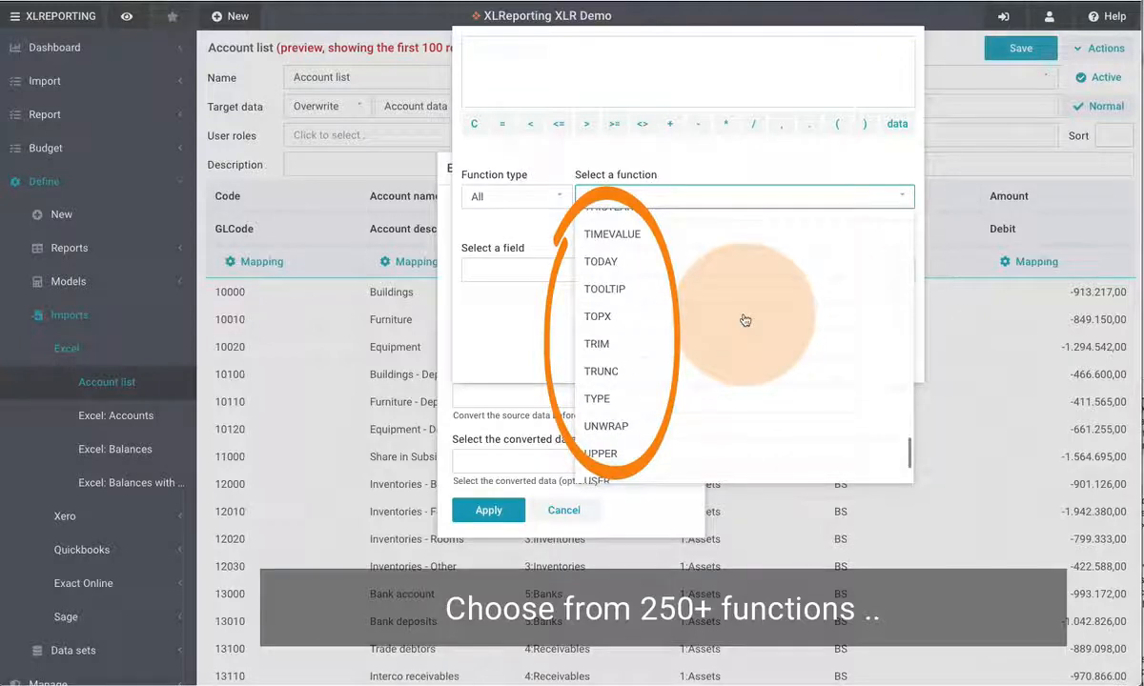
pyautogui.click(626, 359)
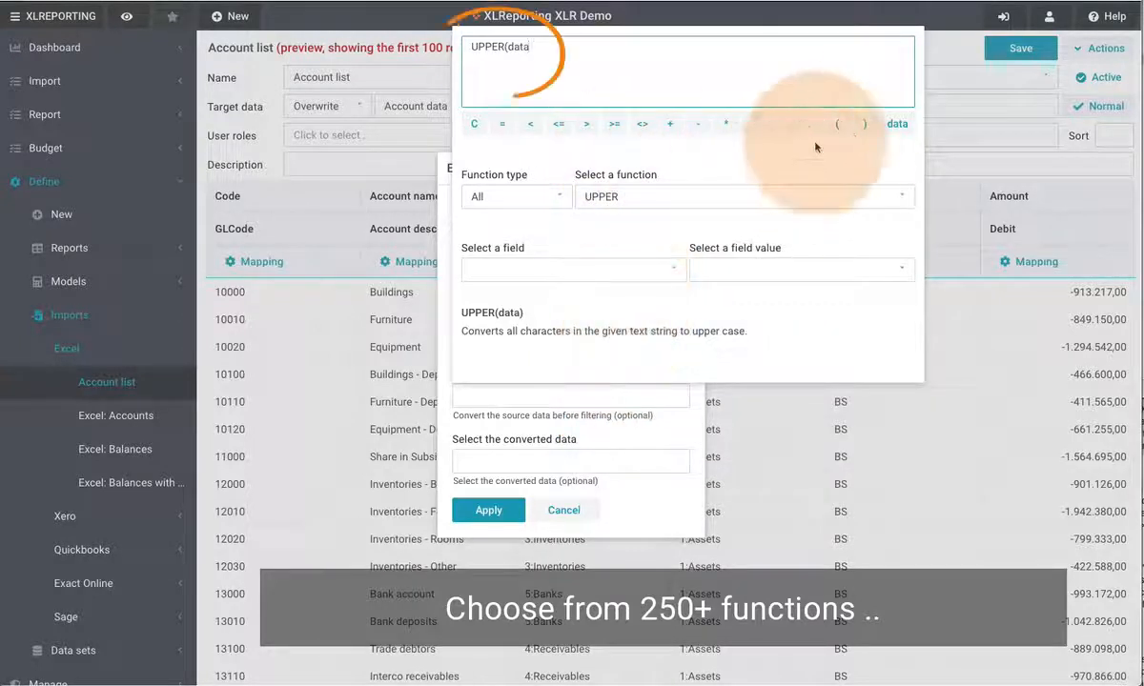
pyautogui.click(488, 510)
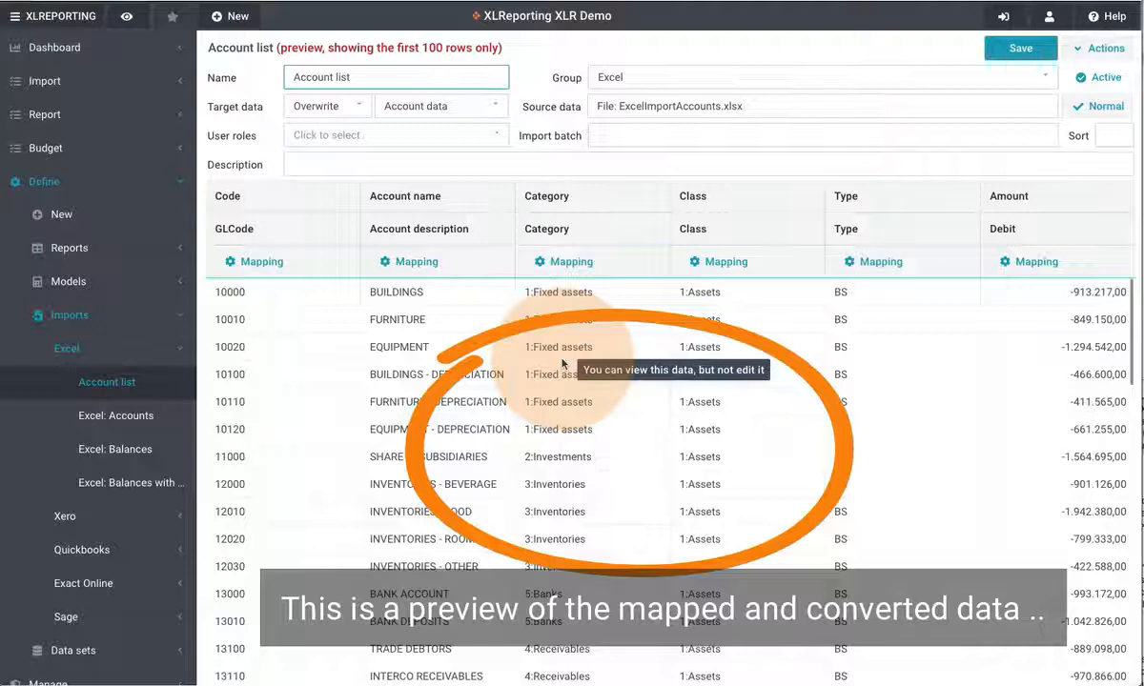
# Step: Change the target data action to Replace in and toggle Replace existing data in the Type column's mapping
pyautogui.click(359, 109)
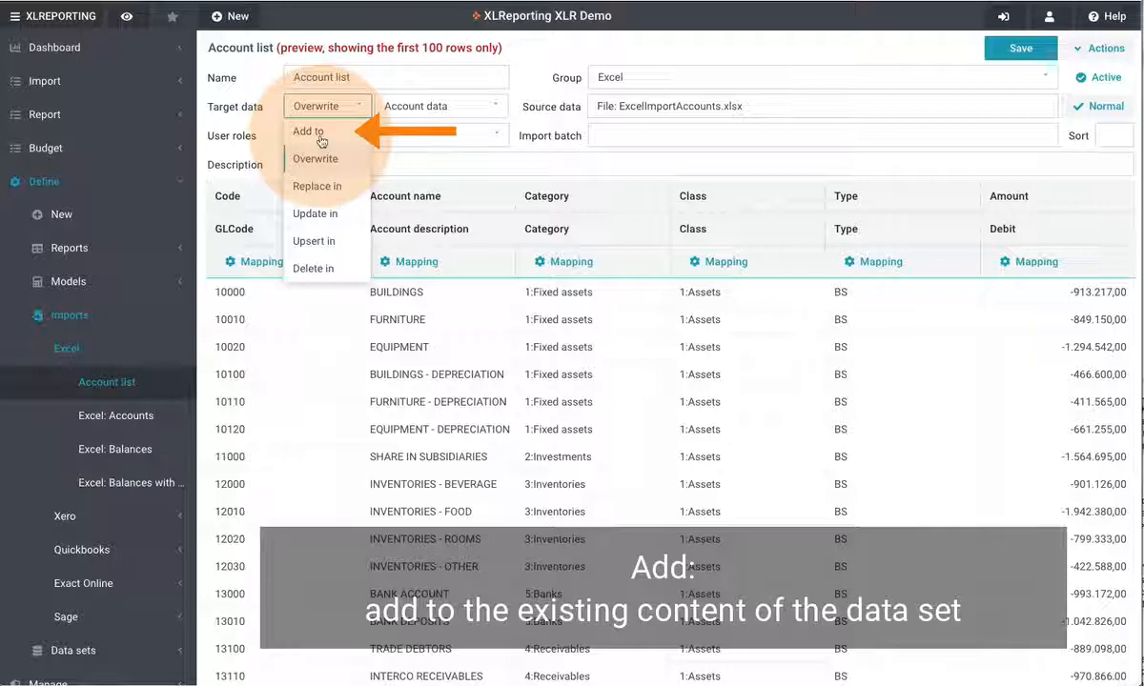
pyautogui.click(327, 187)
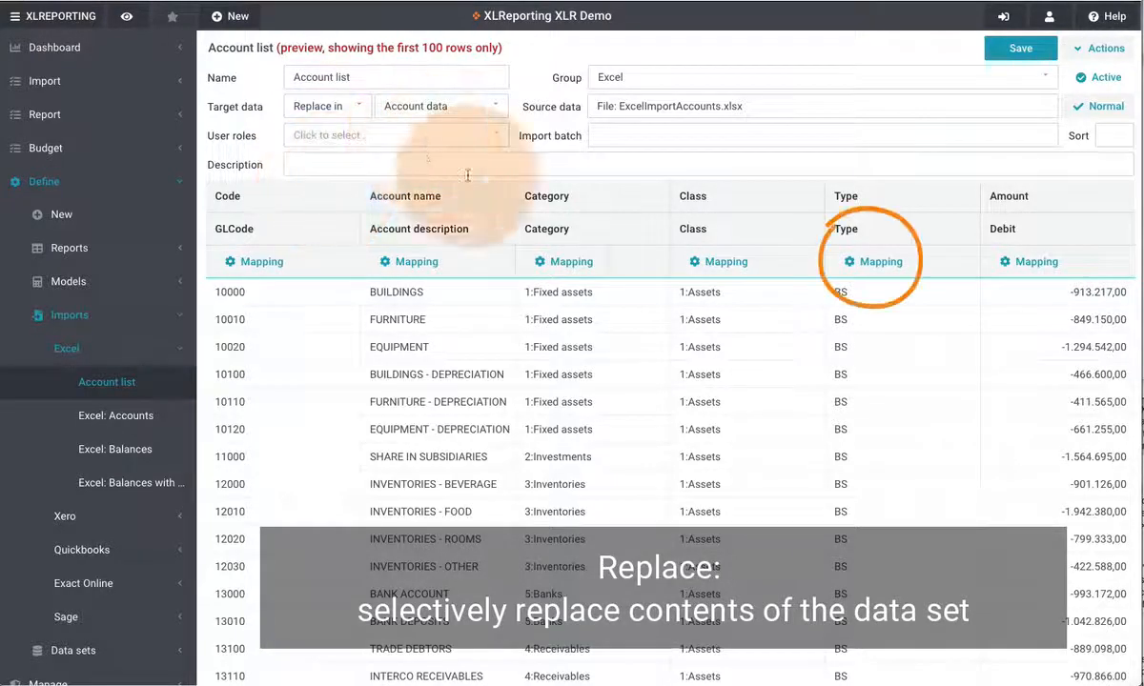
pyautogui.click(846, 264)
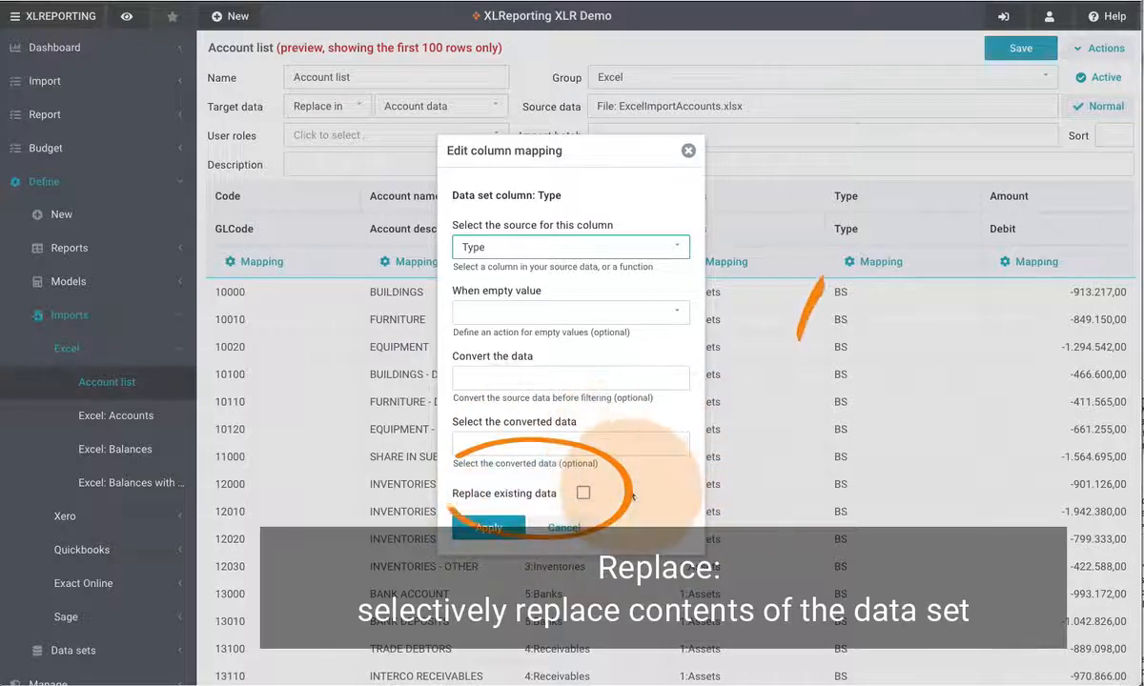
pyautogui.click(584, 494)
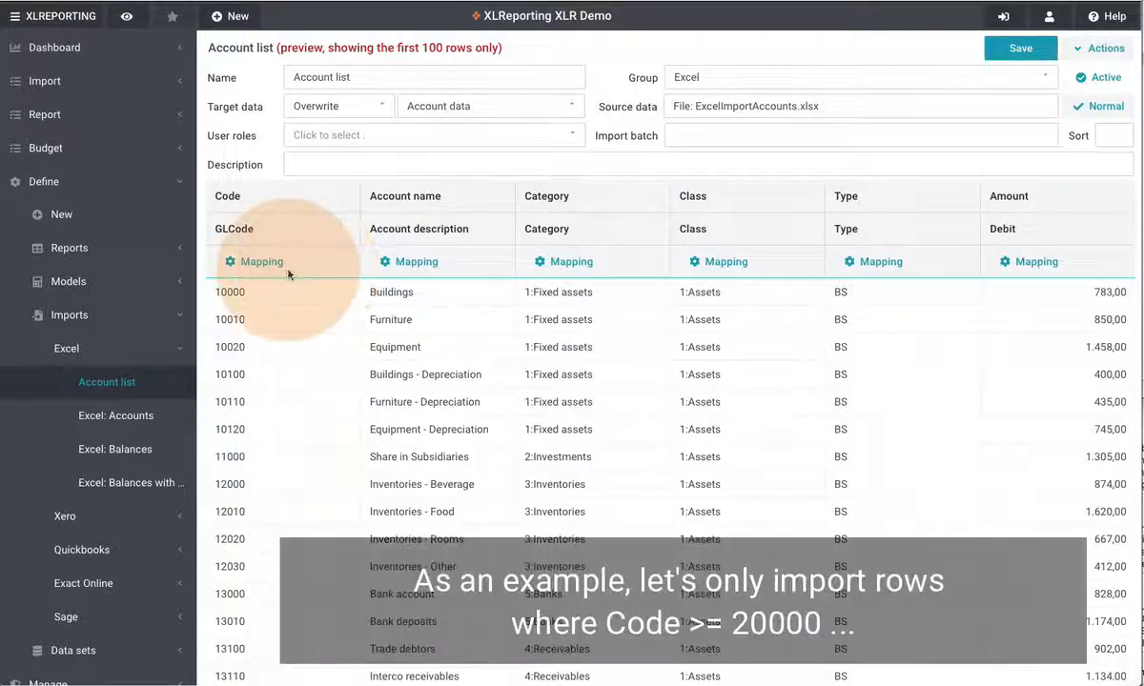
# Step: Set the Code column mapping's converted-data selection to >=20000, apply it, and review the stored selection
pyautogui.click(274, 277)
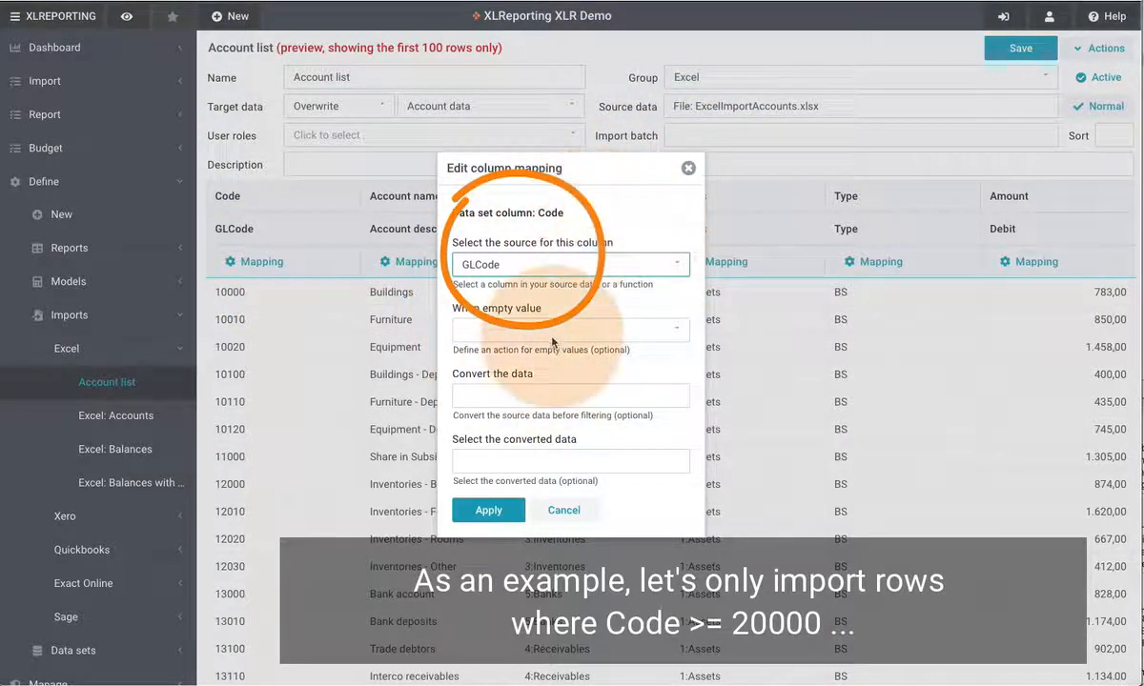
pyautogui.click(543, 461)
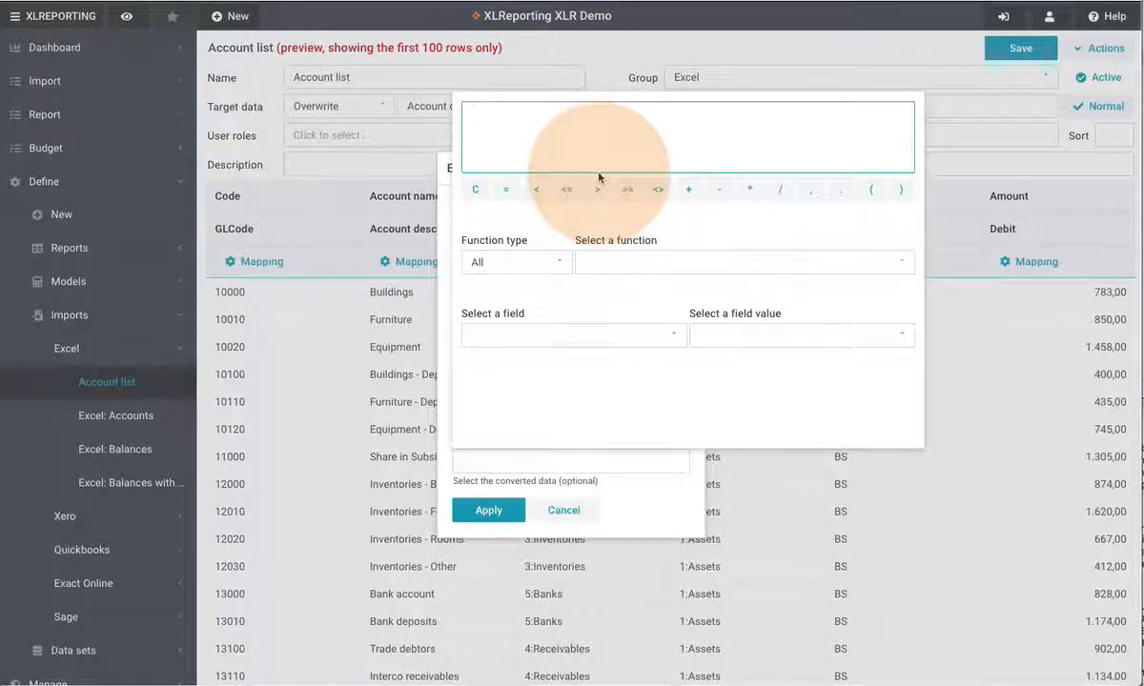
pyautogui.click(615, 334)
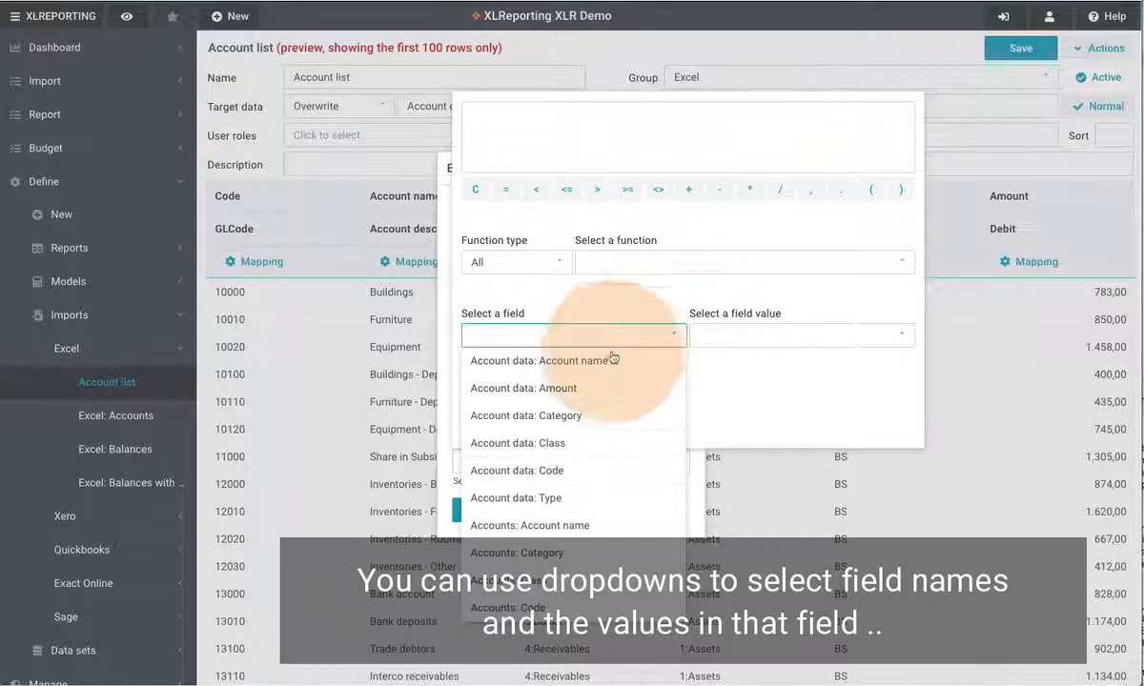
pyautogui.click(570, 471)
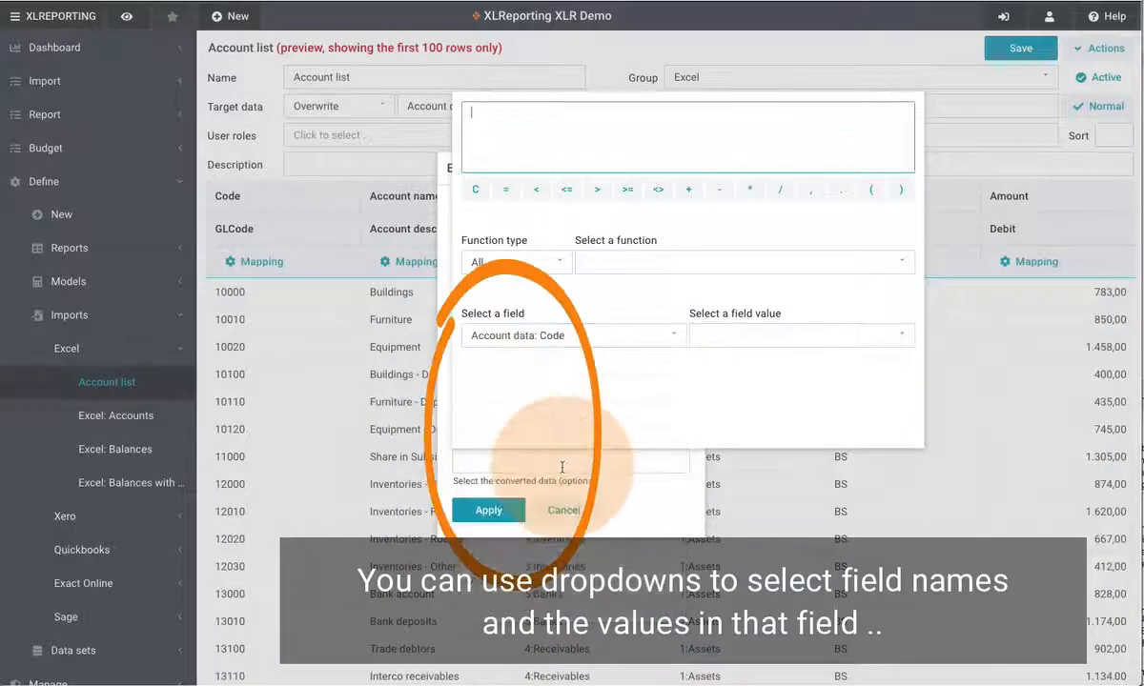
pyautogui.click(627, 190)
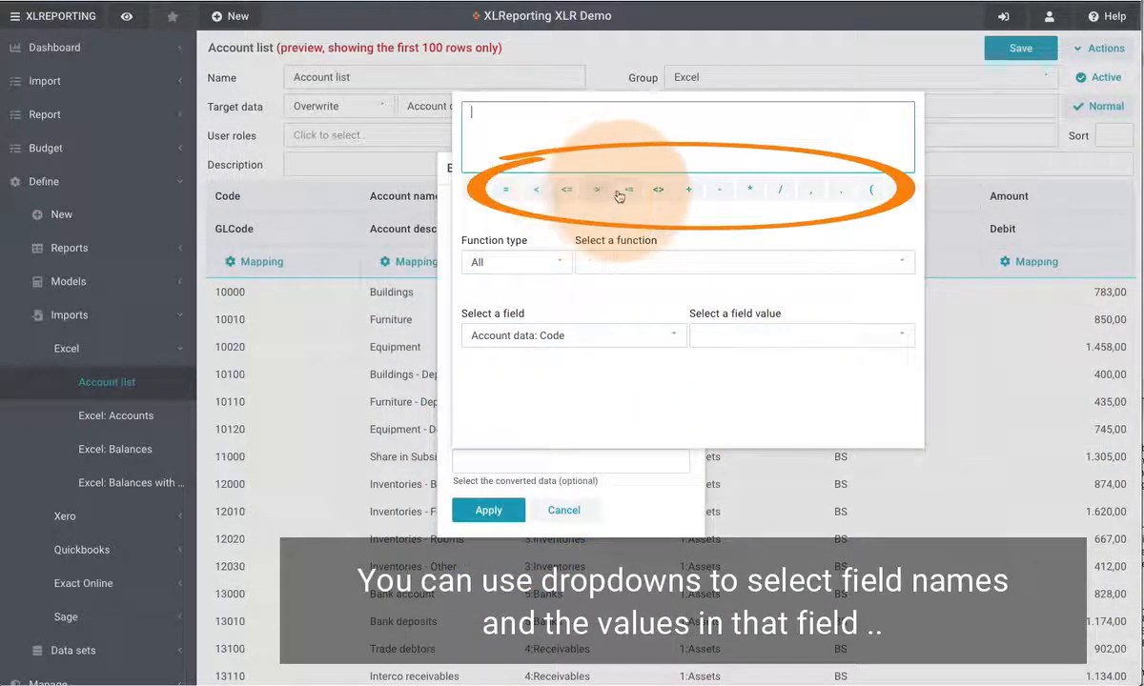
pyautogui.click(749, 335)
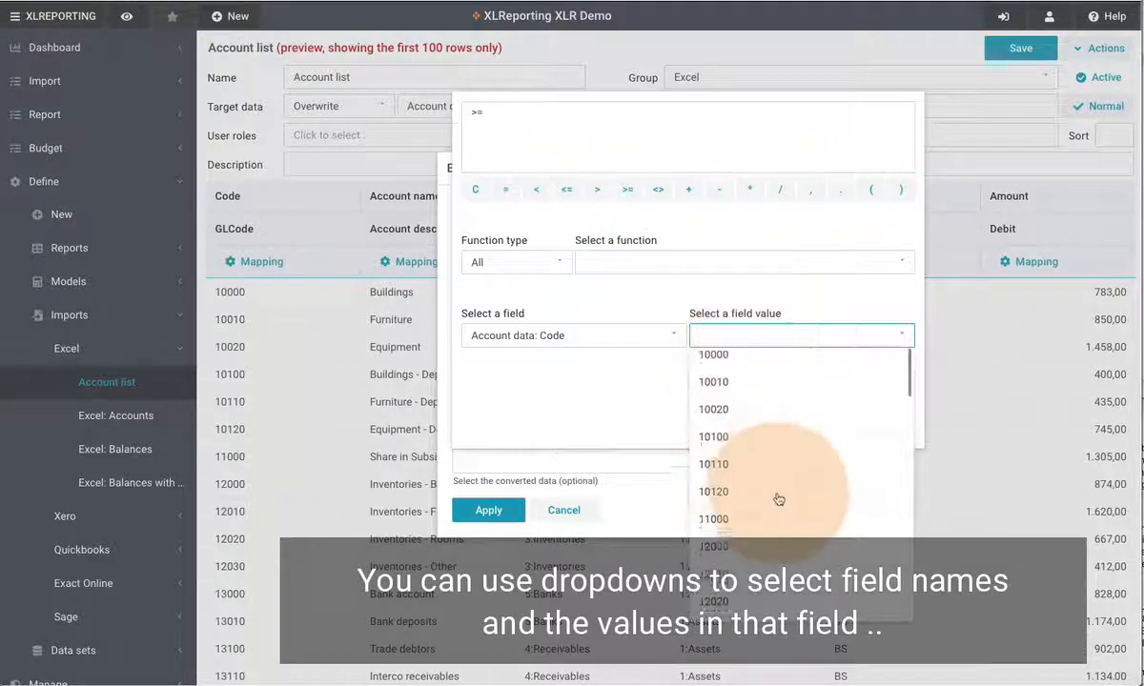
pyautogui.scroll(-1, 779, 499)
pyautogui.scroll(-5, 779, 498)
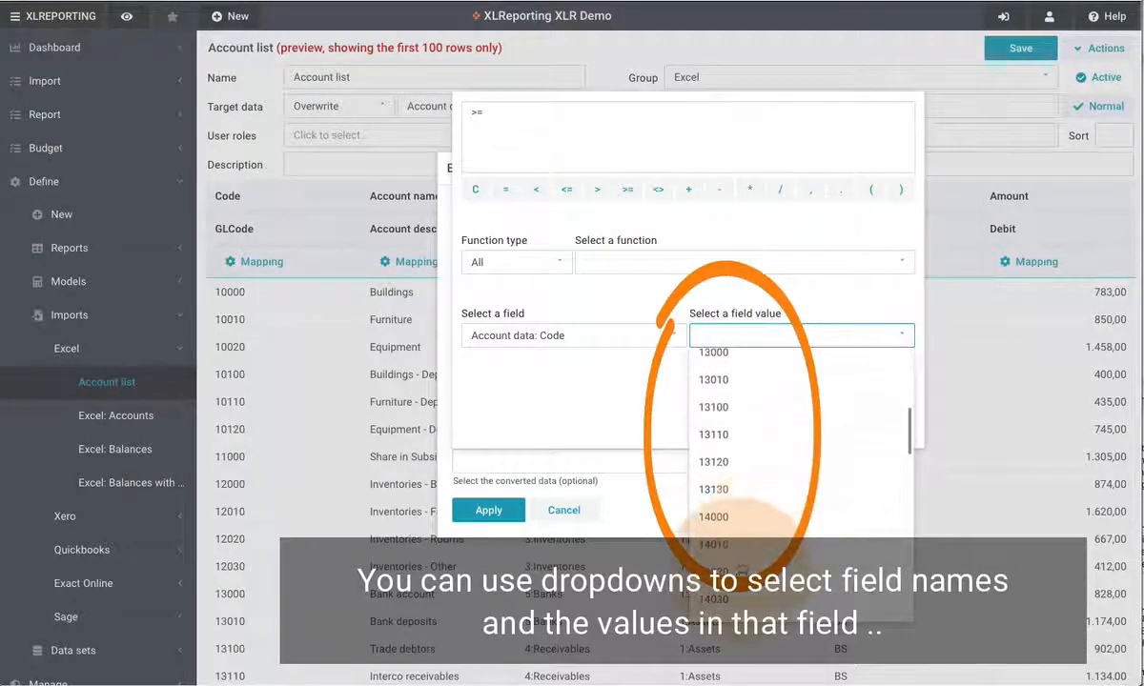
pyautogui.click(720, 529)
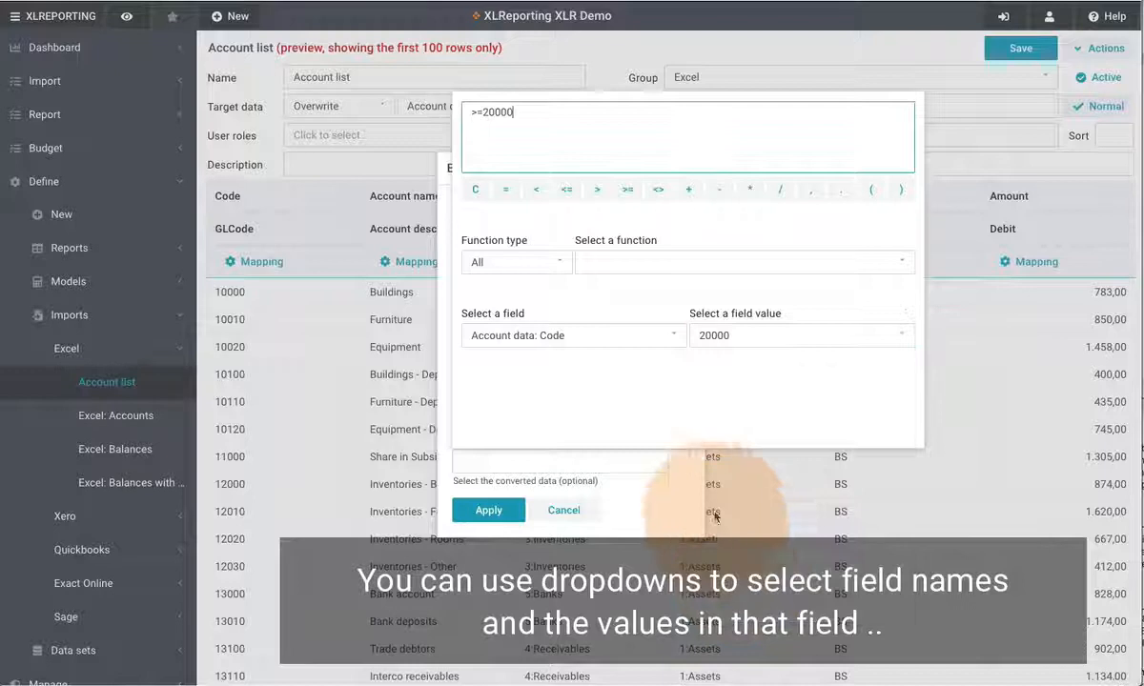
pyautogui.click(646, 463)
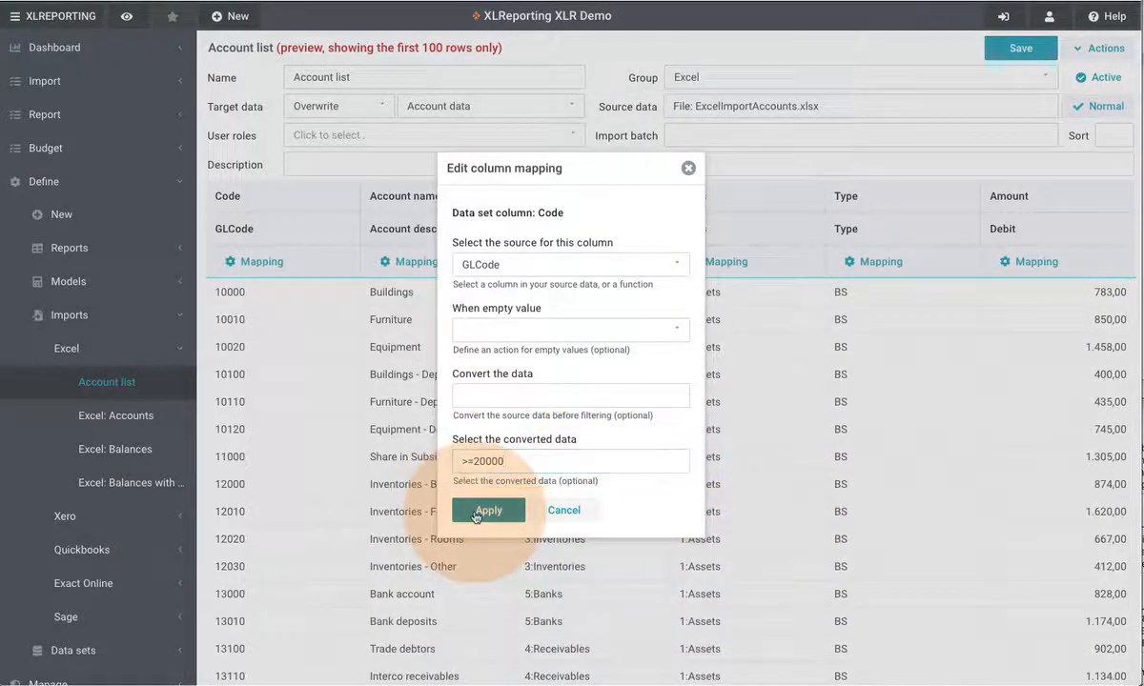
pyautogui.click(486, 510)
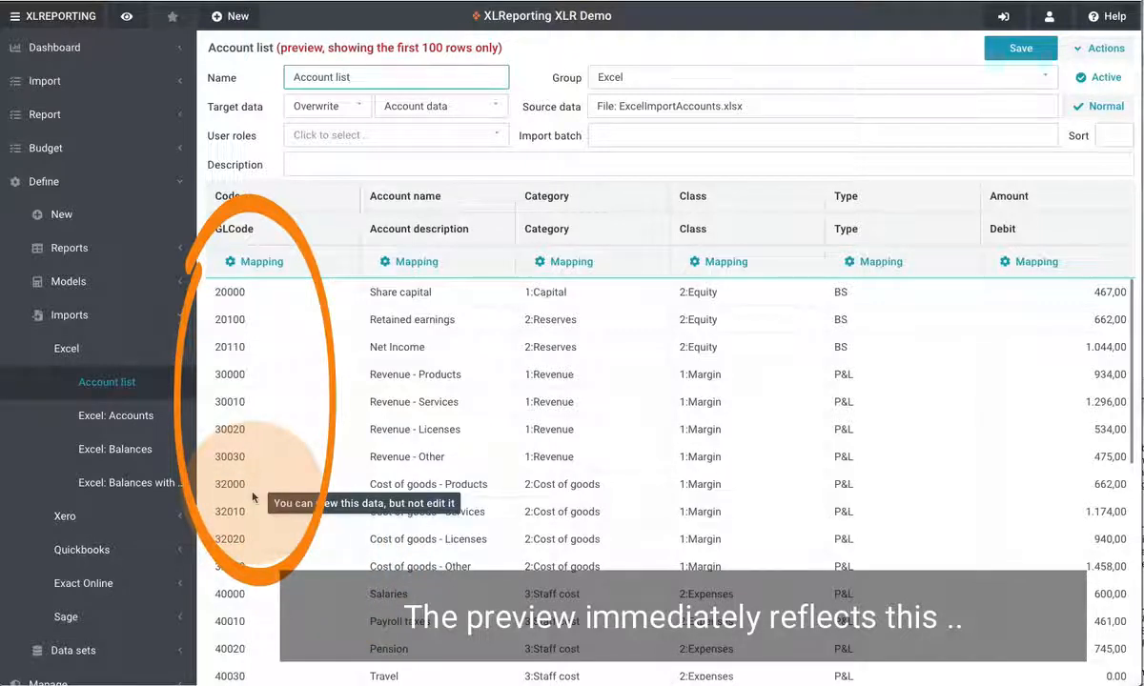
pyautogui.click(252, 261)
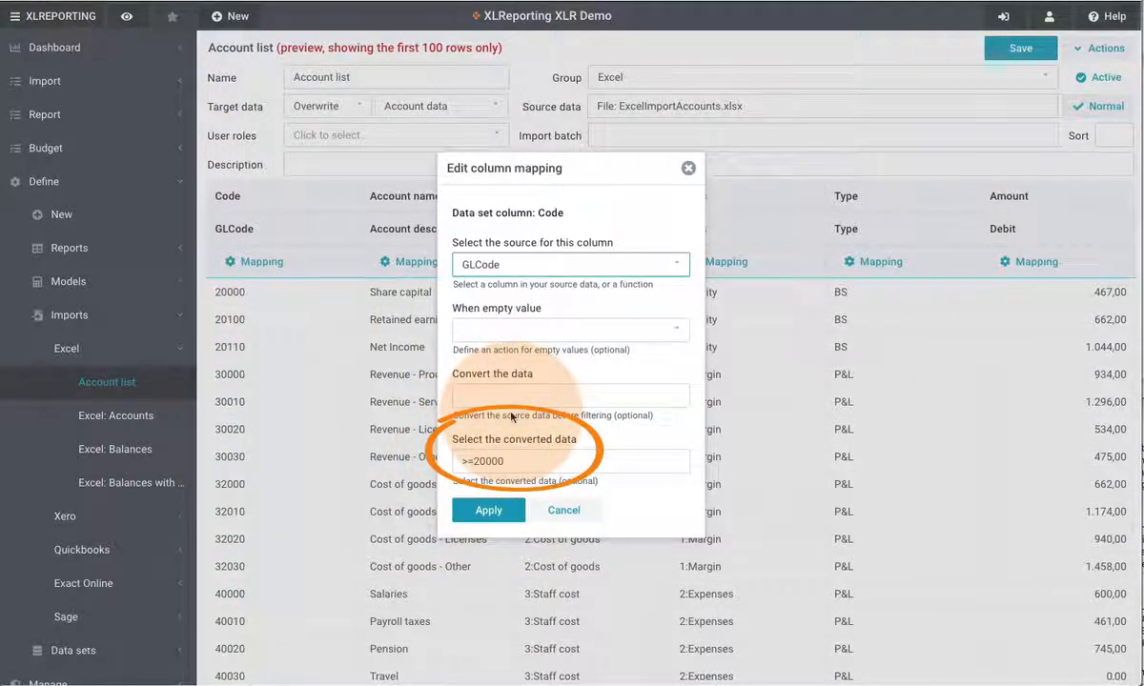
pyautogui.click(564, 512)
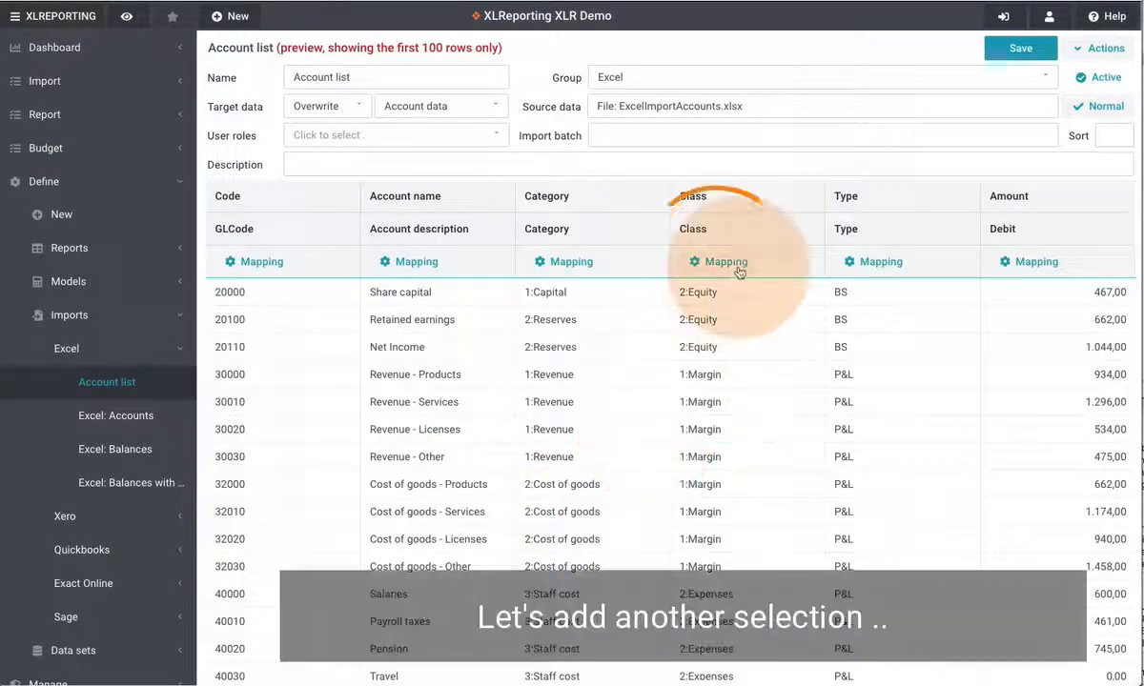
# Step: Set the Class column mapping's converted-data selection to "1:Margin" from the Account data: Class field values and apply it
pyautogui.click(734, 269)
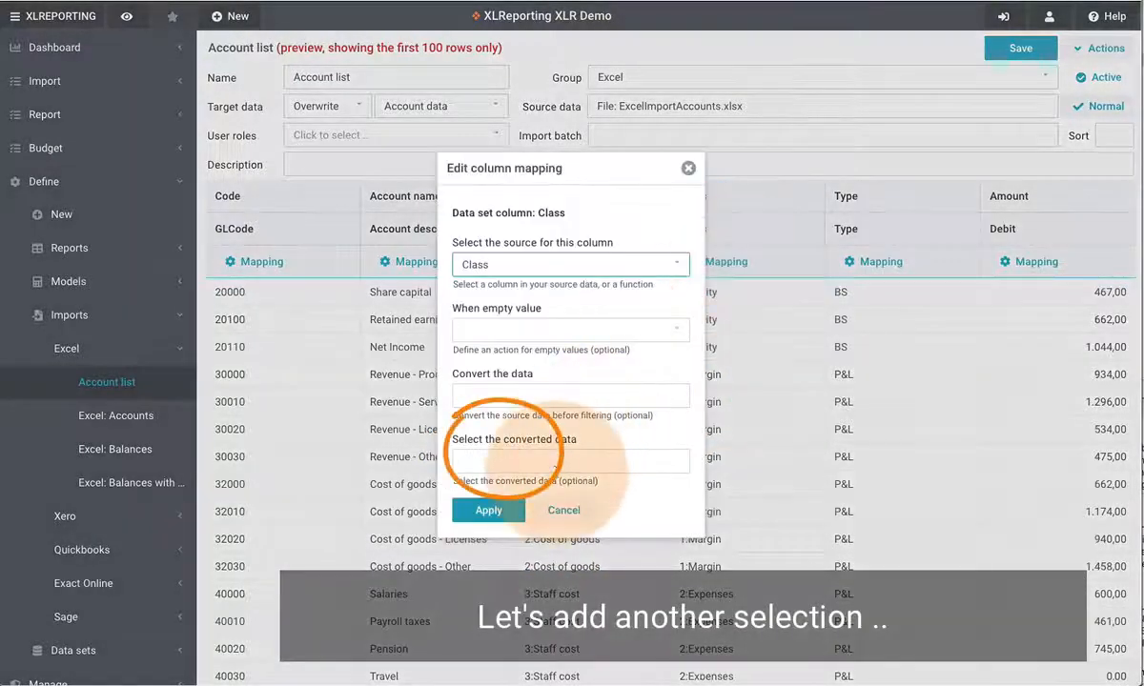
pyautogui.click(562, 462)
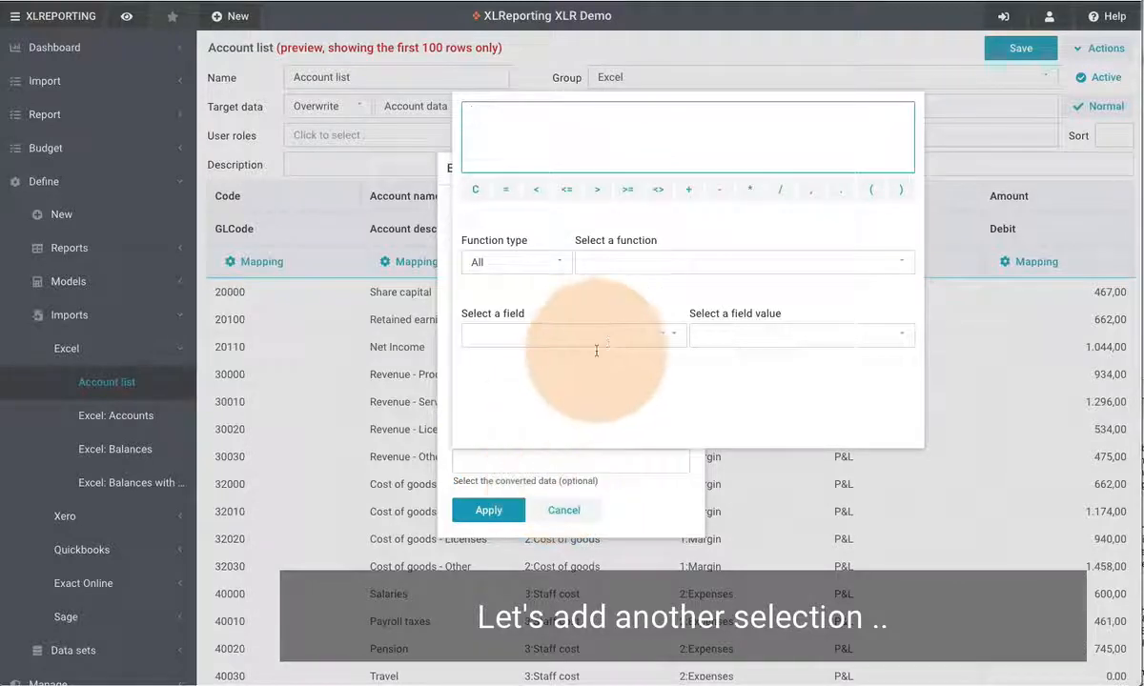
pyautogui.click(569, 334)
pyautogui.click(572, 443)
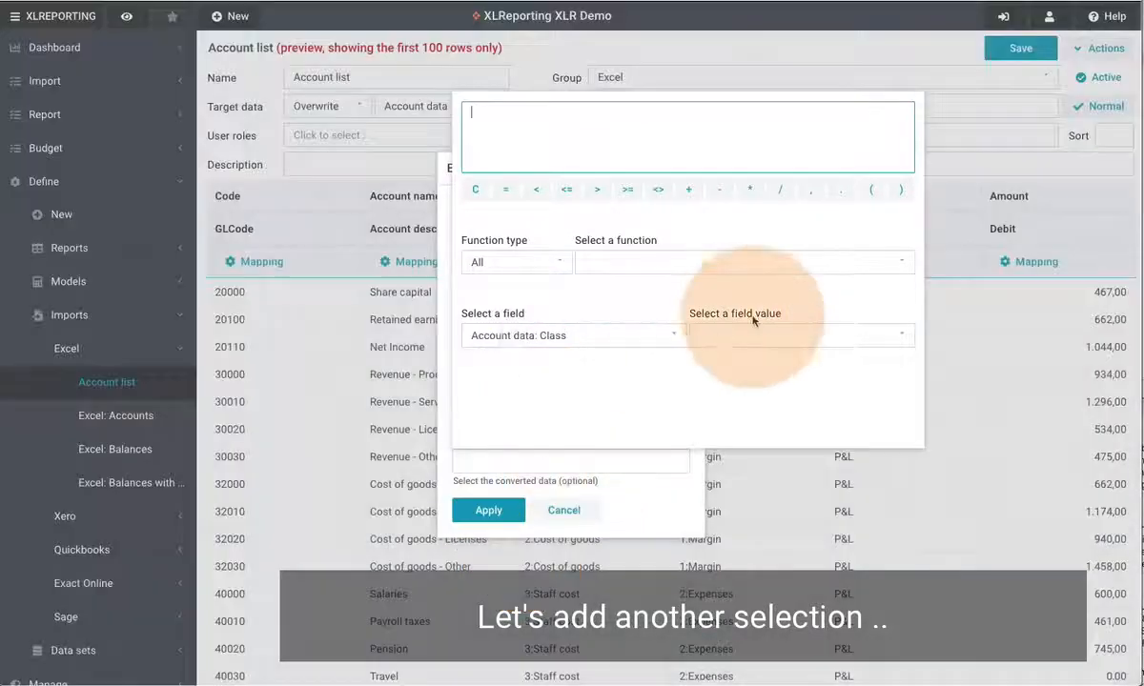
pyautogui.click(710, 334)
pyautogui.click(739, 391)
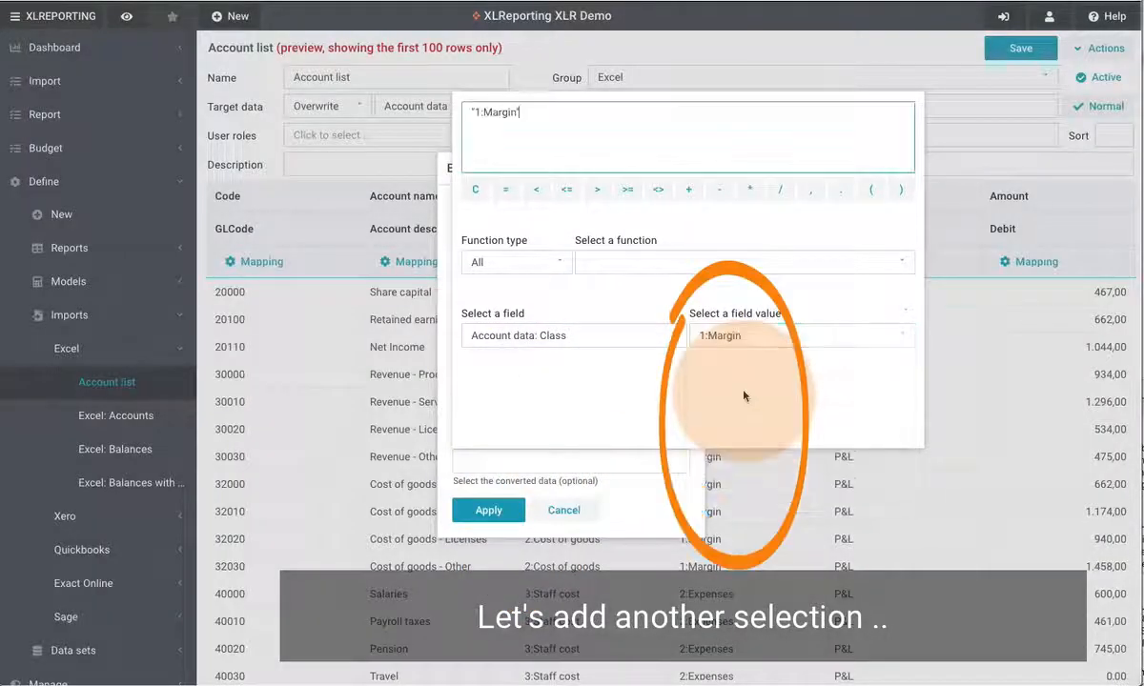
pyautogui.click(568, 459)
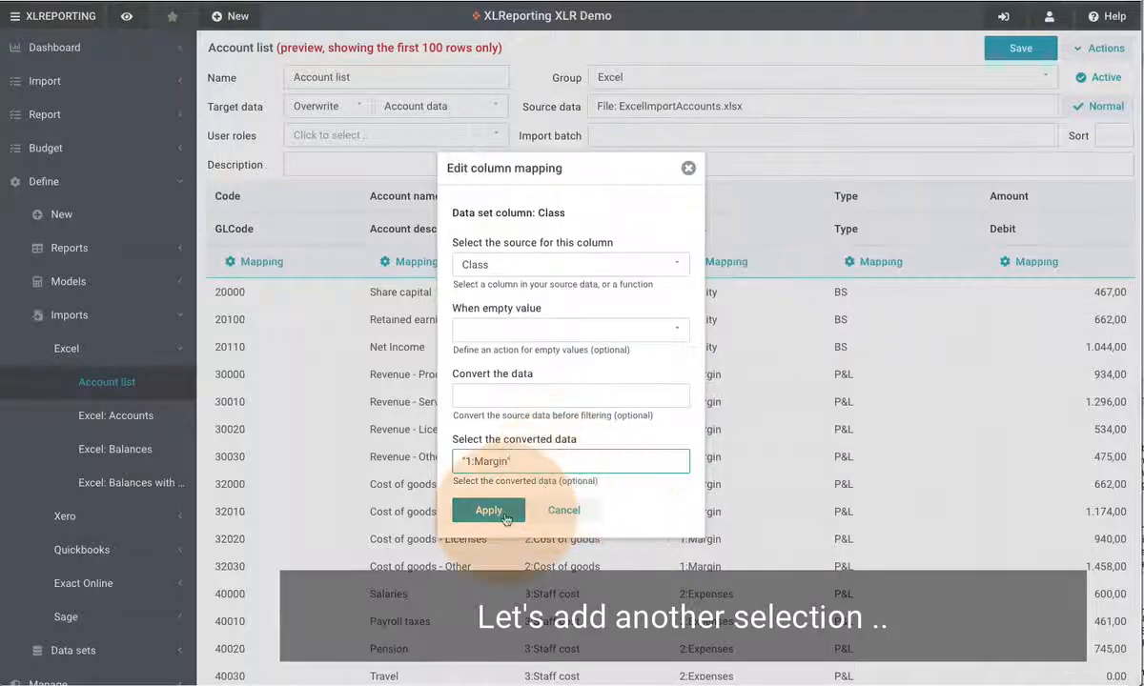
pyautogui.click(488, 511)
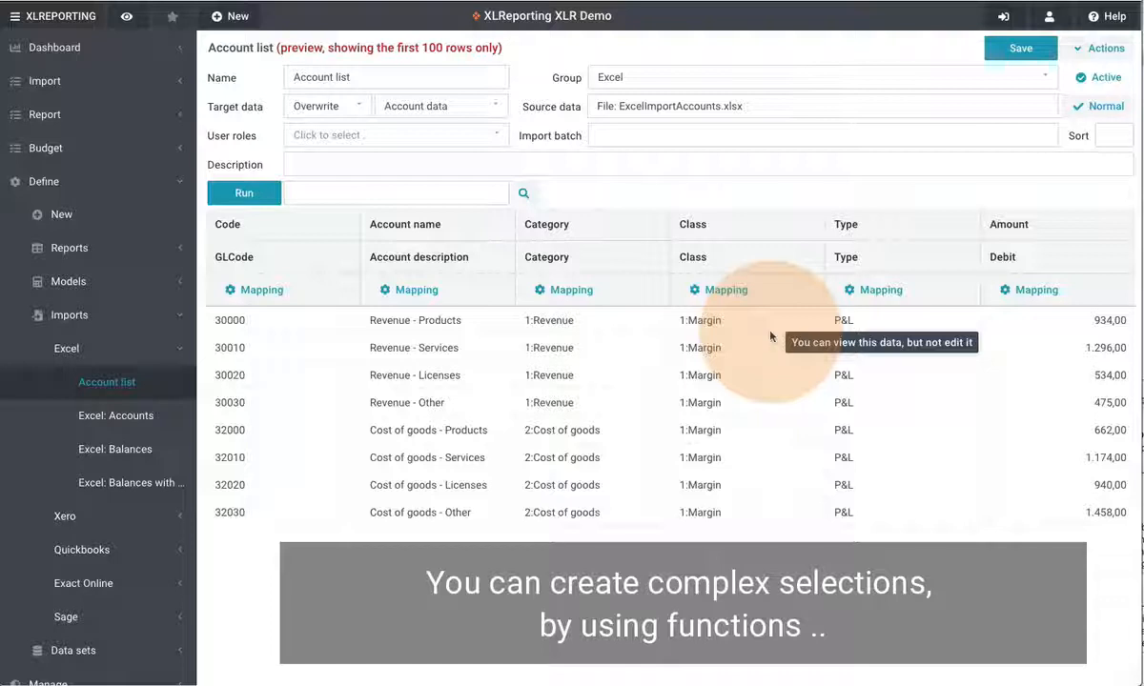
# Step: Clear the Class column mapping's converted-data selection and start an ISANY filter function in its place
pyautogui.click(727, 290)
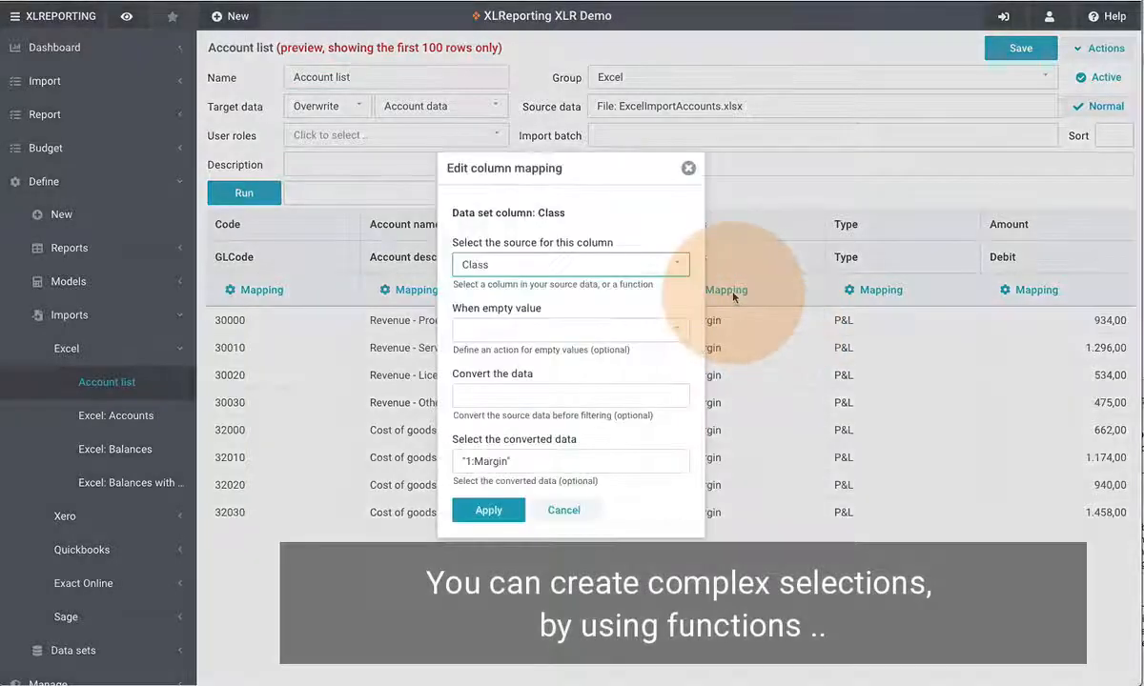
pyautogui.click(540, 461)
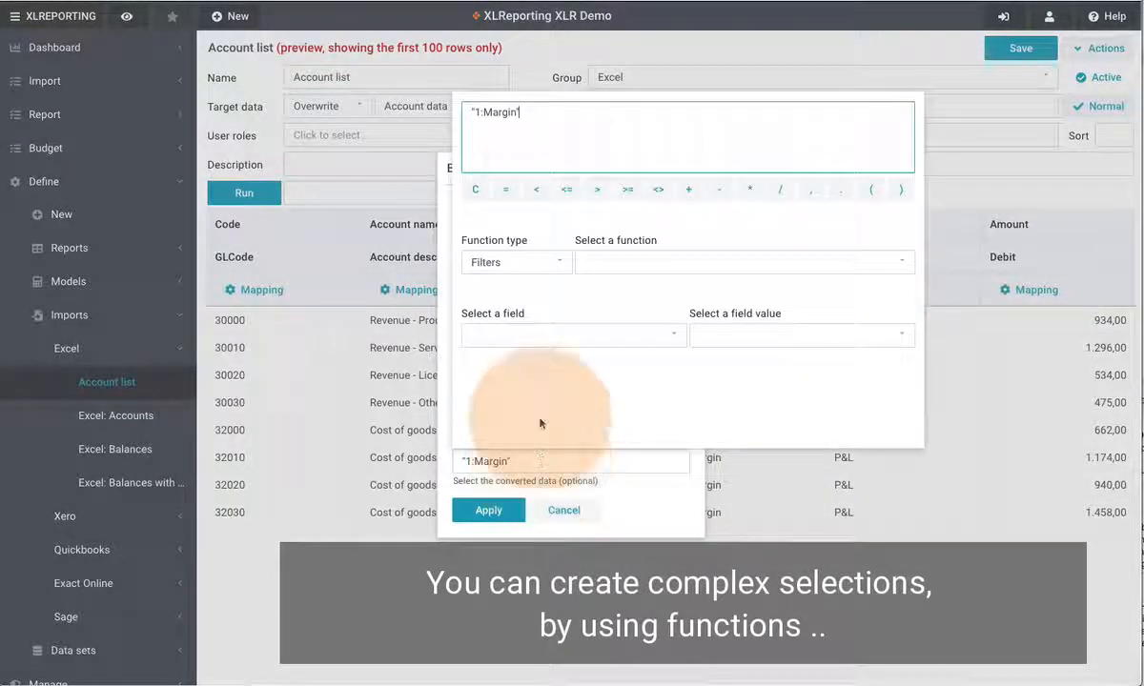
pyautogui.click(471, 191)
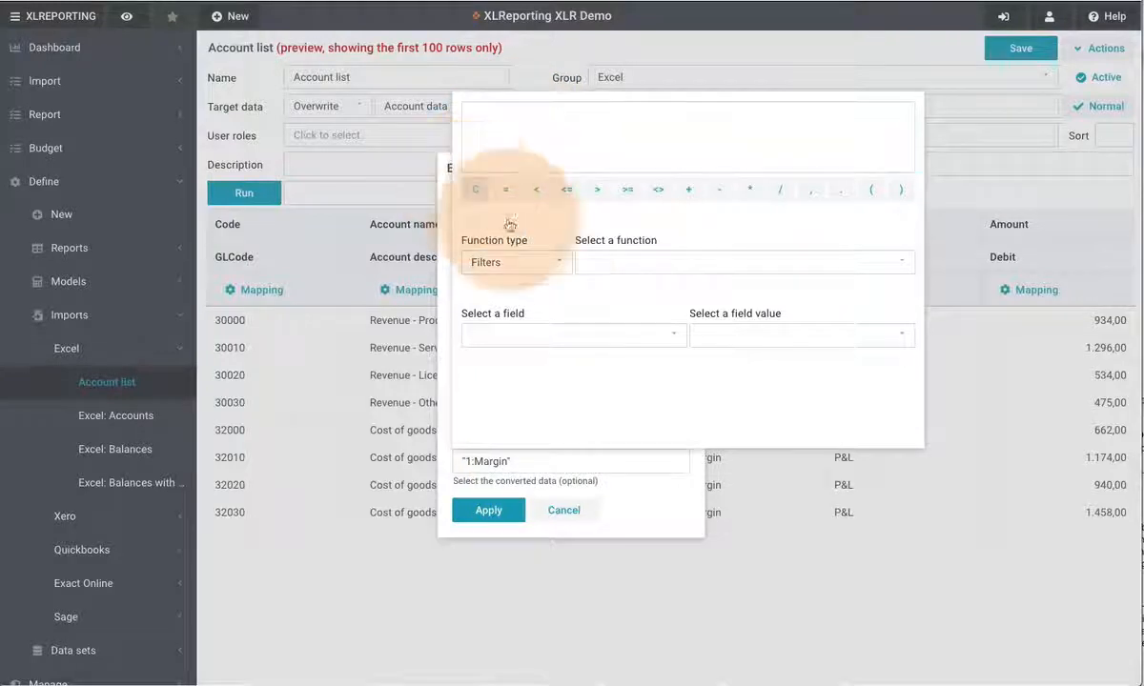
pyautogui.click(620, 261)
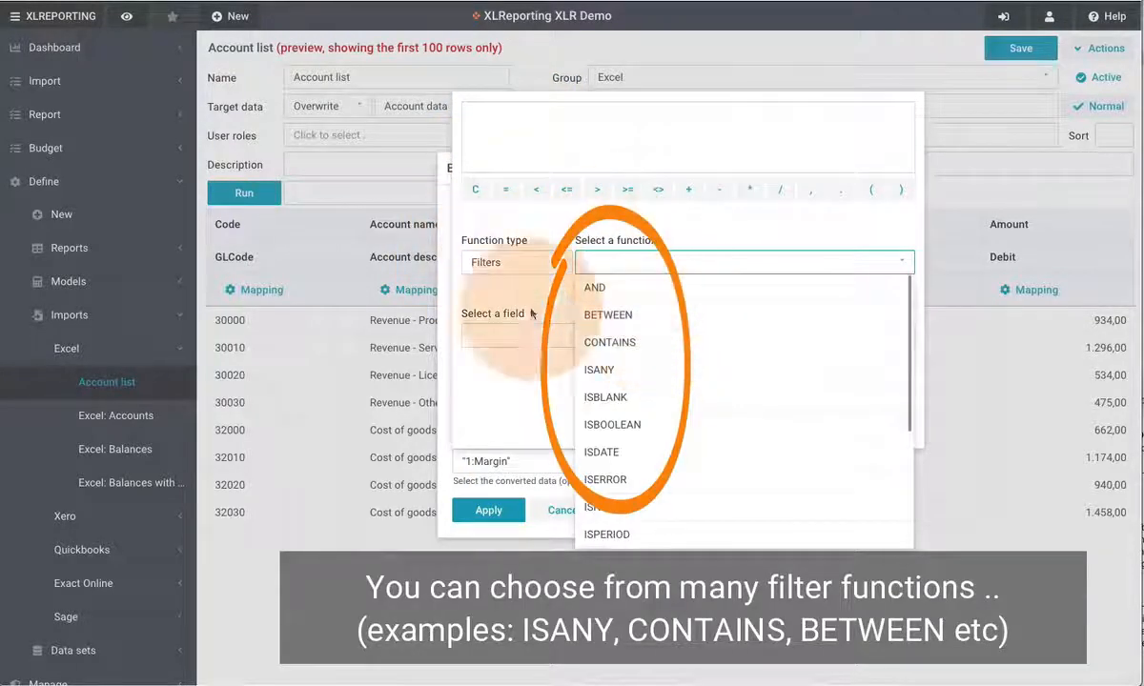
pyautogui.click(619, 370)
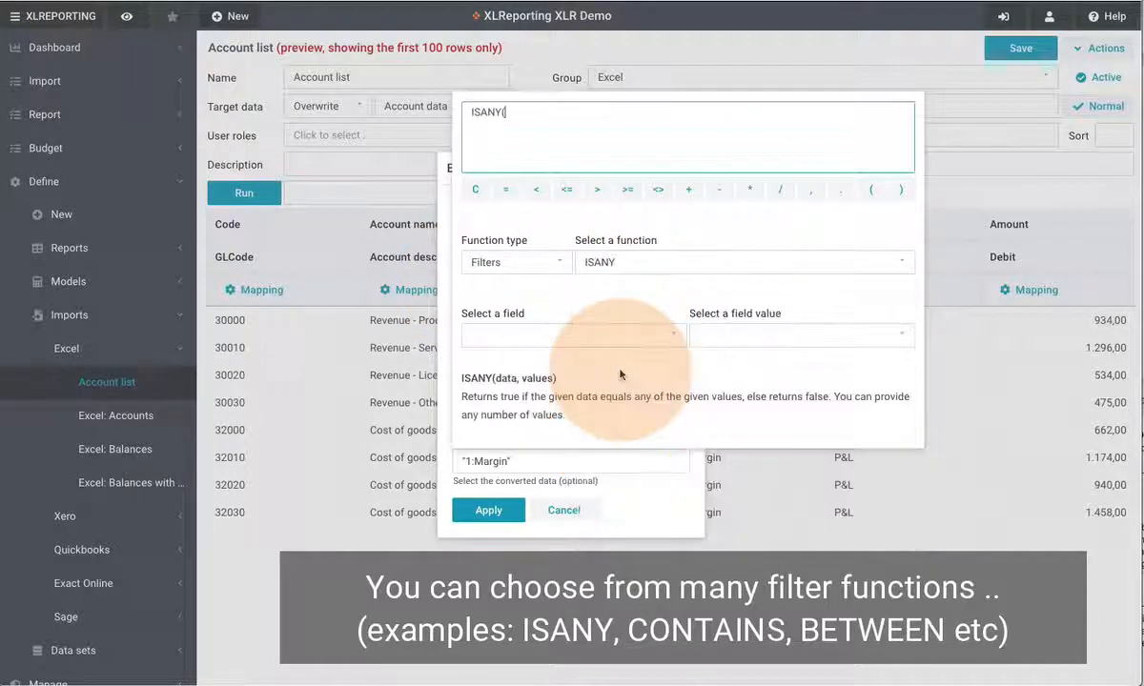
# Step: Complete the ISANY selection with "1:Margin" and "2:Expenses" from the Account data: Class field values and apply it to the Class mapping
pyautogui.click(611, 335)
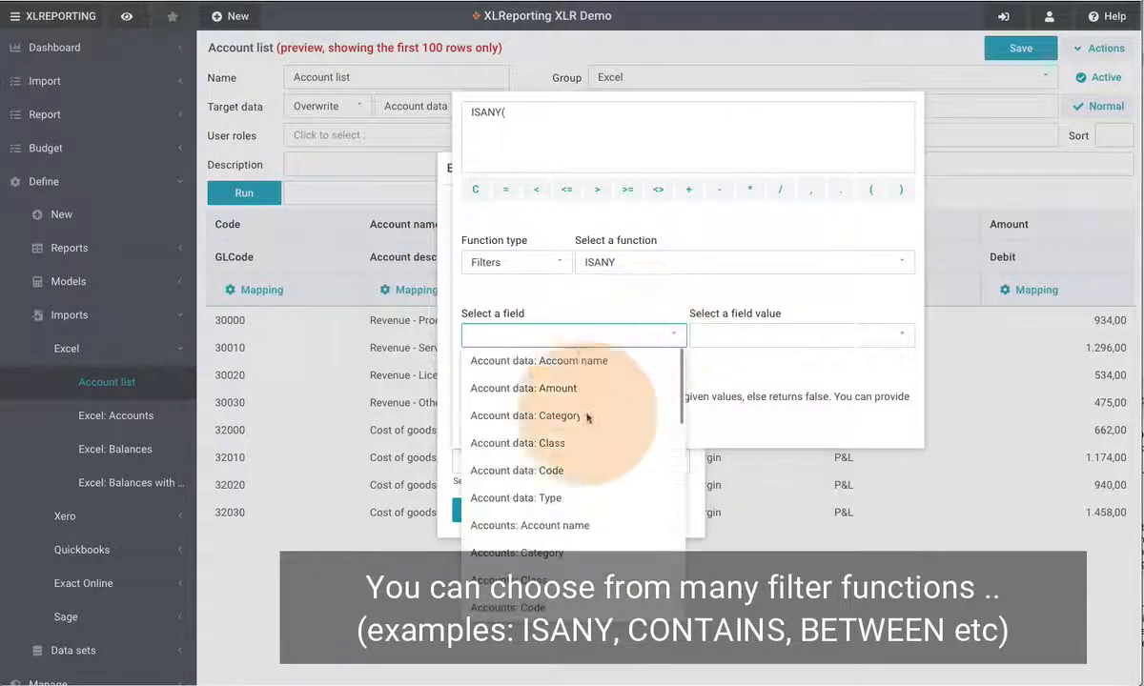
pyautogui.click(564, 457)
pyautogui.click(749, 334)
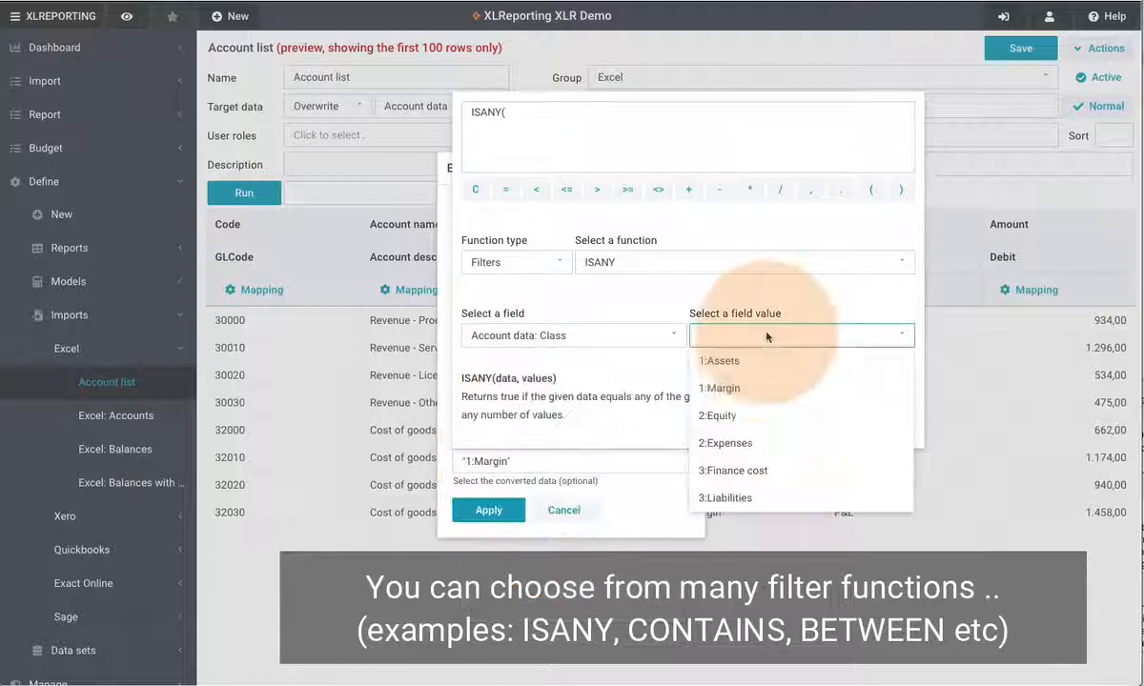
pyautogui.click(750, 394)
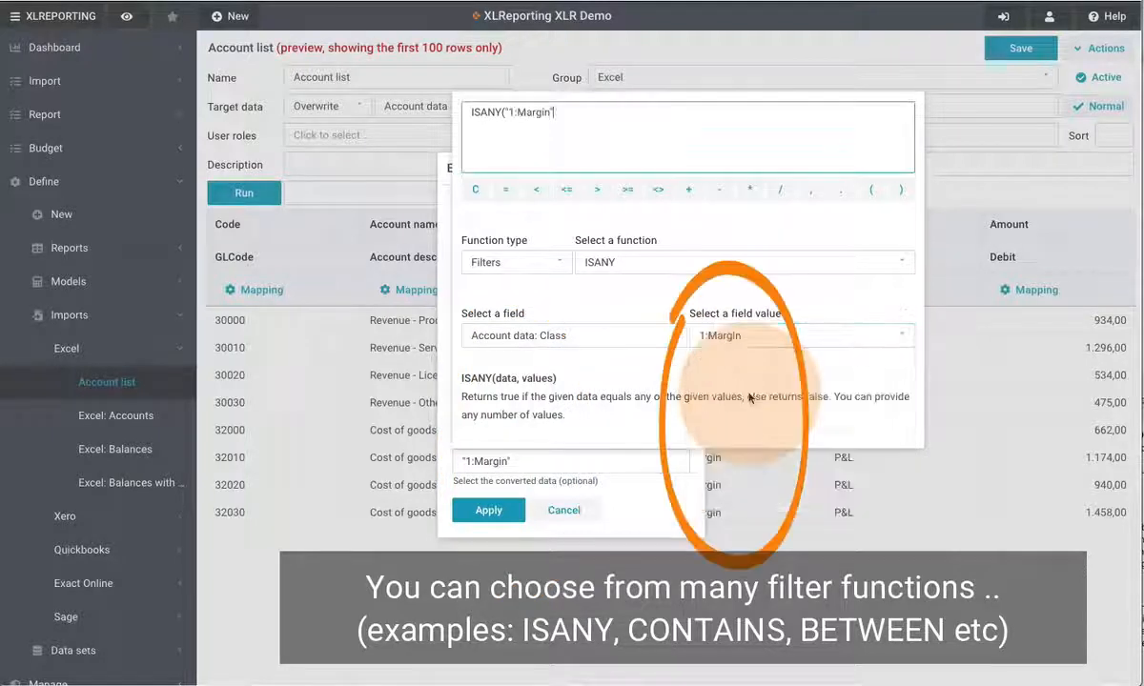
pyautogui.click(811, 189)
pyautogui.click(797, 333)
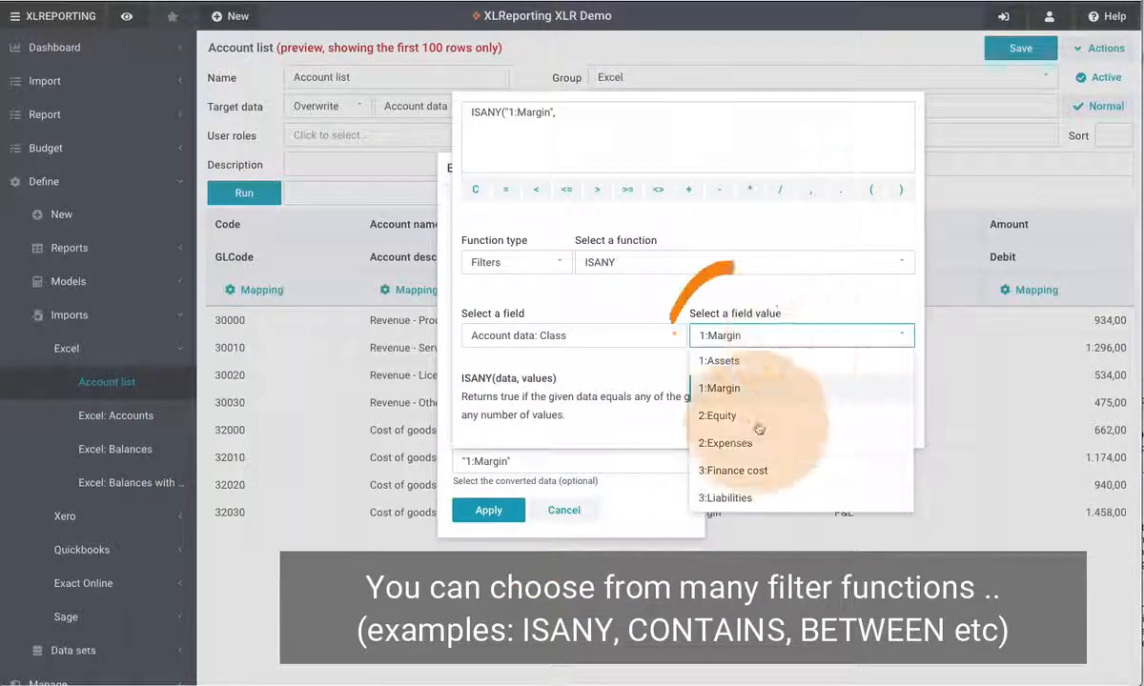
pyautogui.click(751, 444)
pyautogui.click(901, 190)
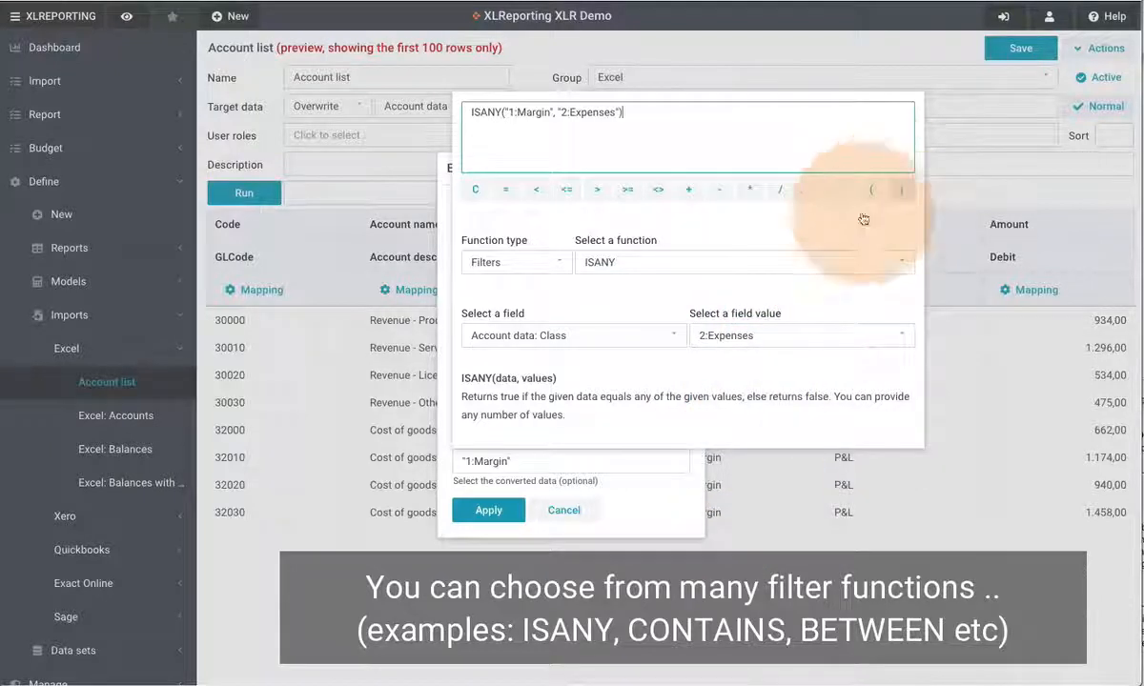
pyautogui.click(619, 445)
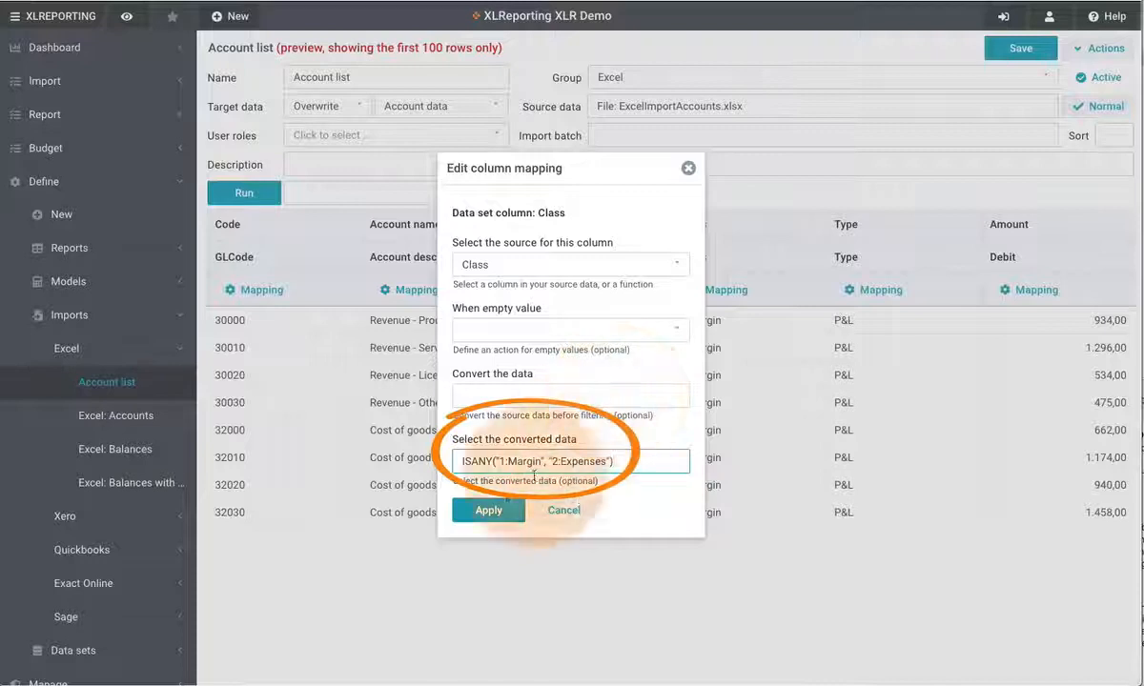
pyautogui.click(488, 511)
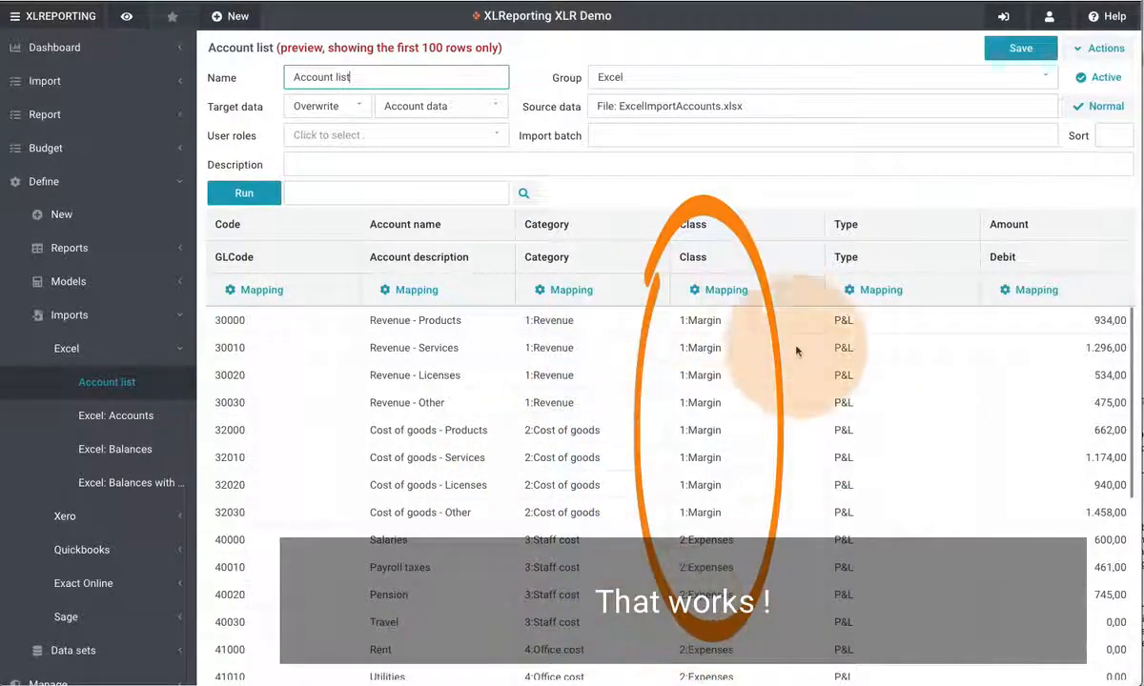
# Step: Reopen the Class column mapping's converted-data selection and look through the available filter functions
pyautogui.click(727, 289)
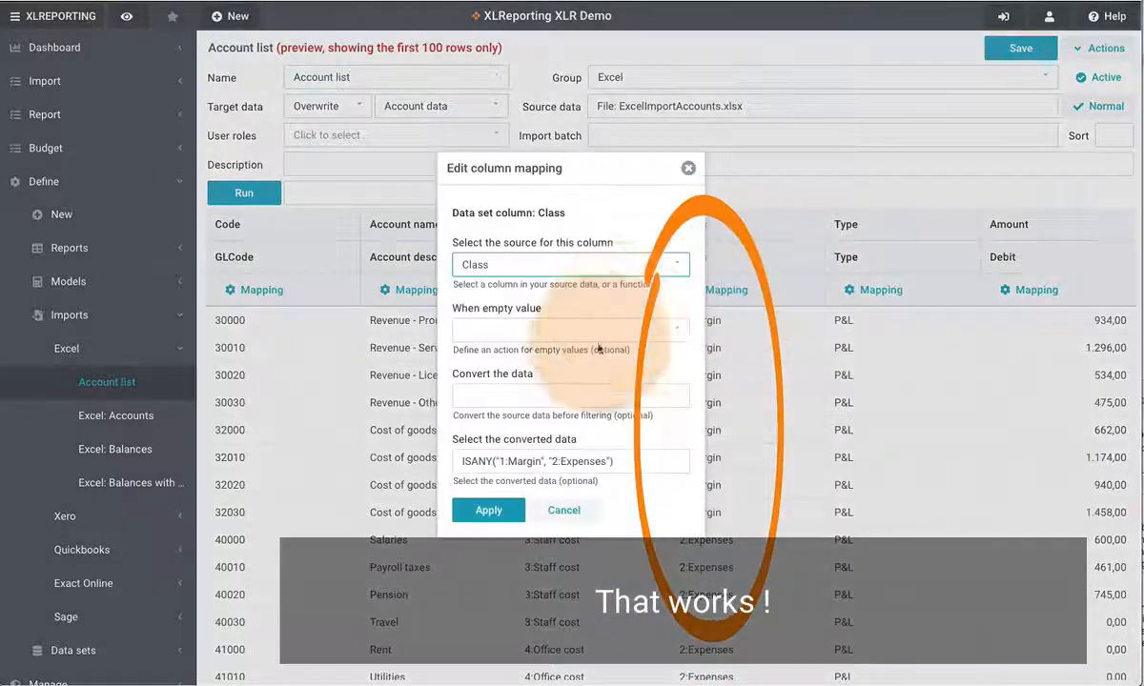
pyautogui.click(572, 461)
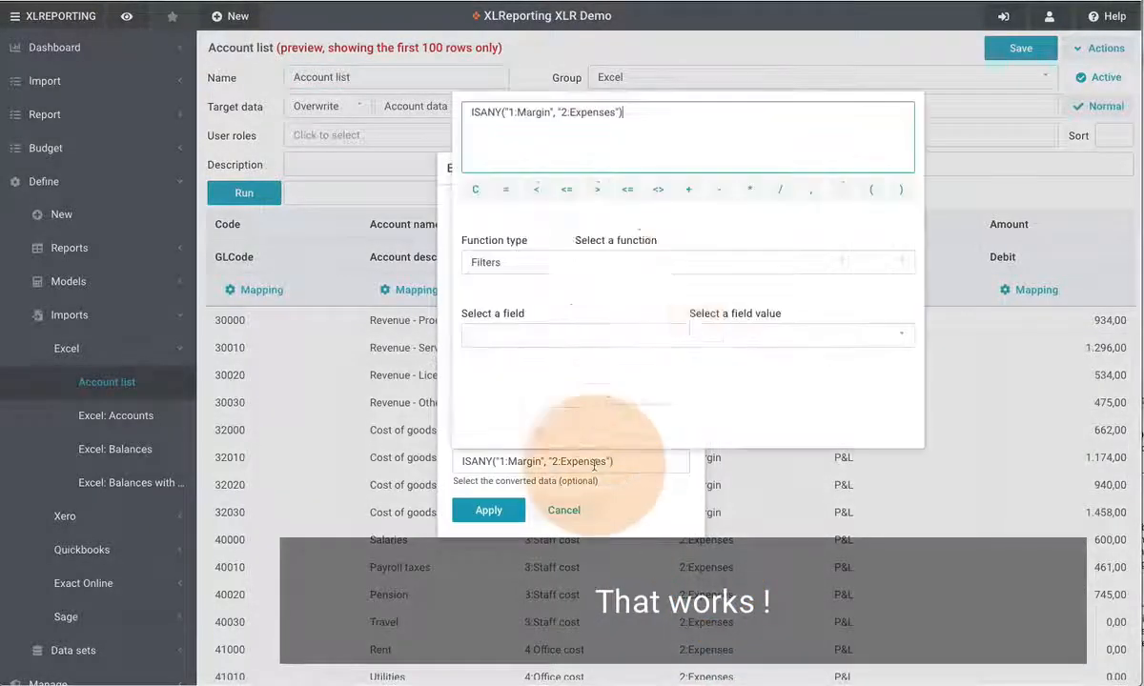
pyautogui.click(658, 269)
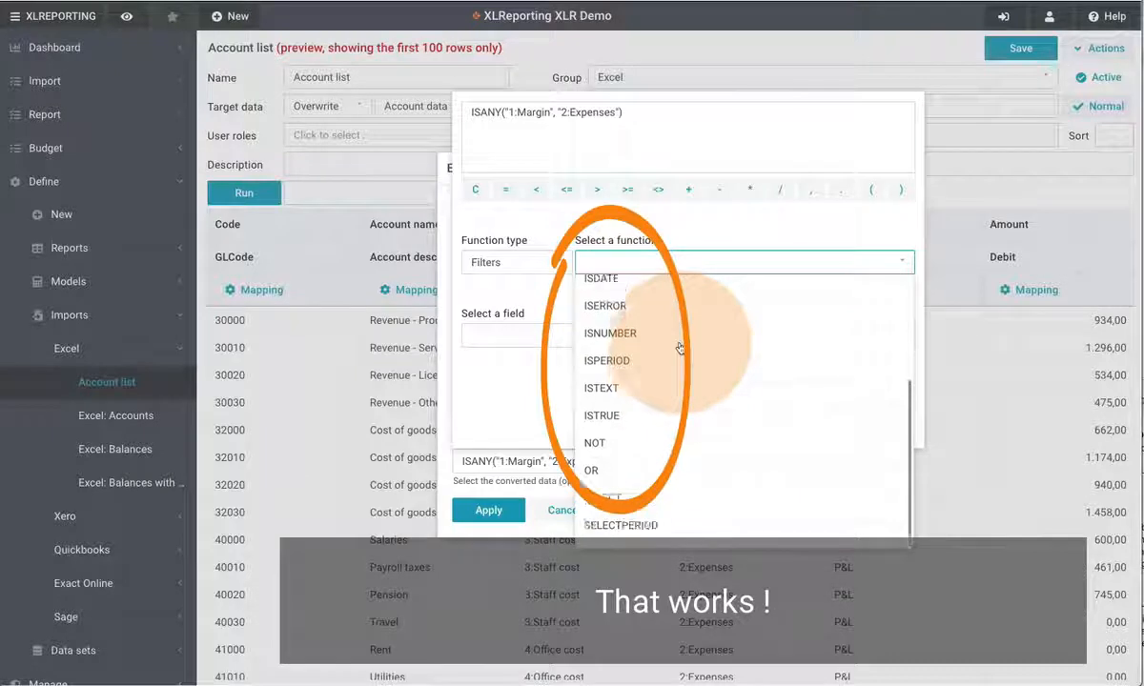